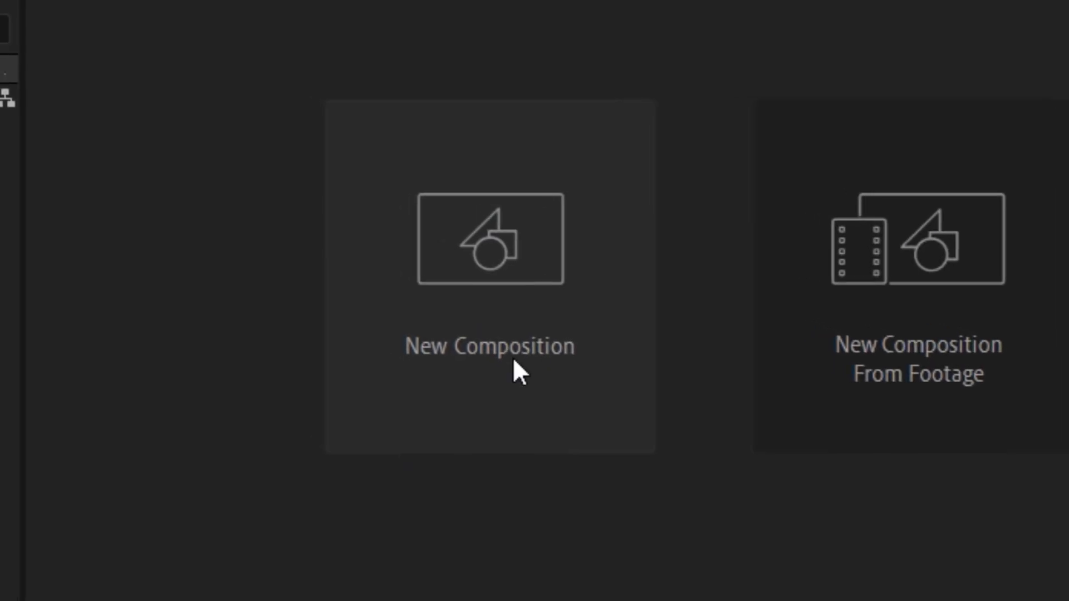
Create a new 1080 x 1080 px composition with a frame rate of 23.976 frames per second
left_click(514, 358)
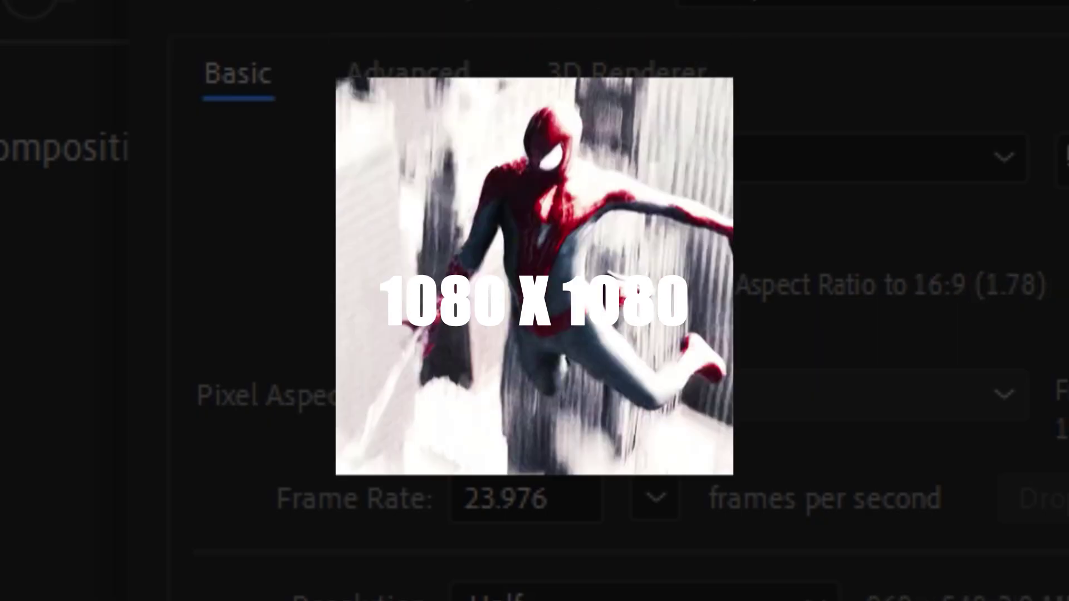
left_click(666, 177)
scroll(666, 394, "down", 3)
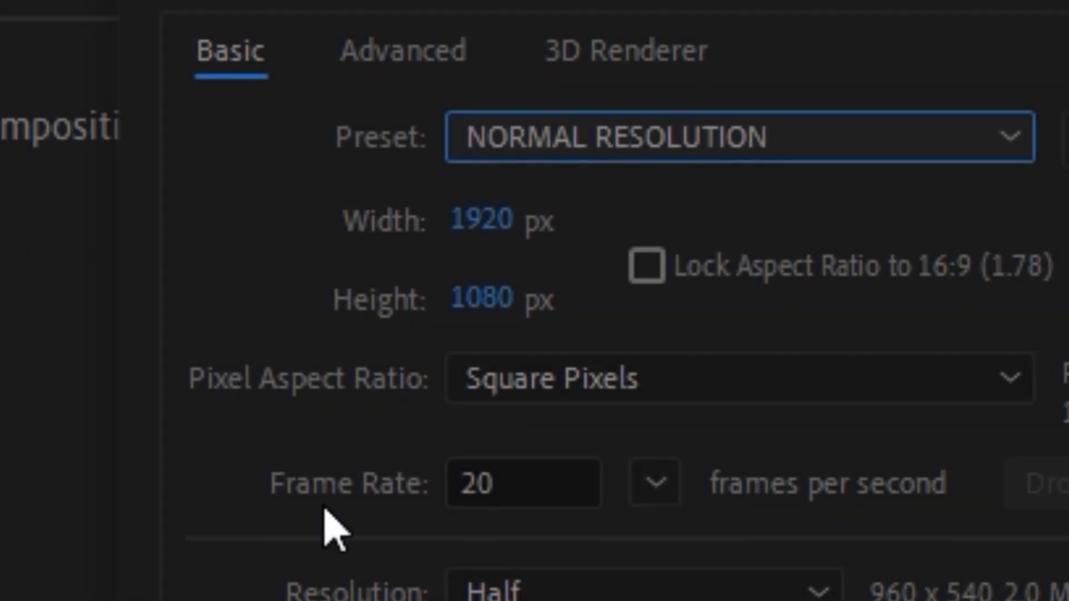
left_click(457, 498)
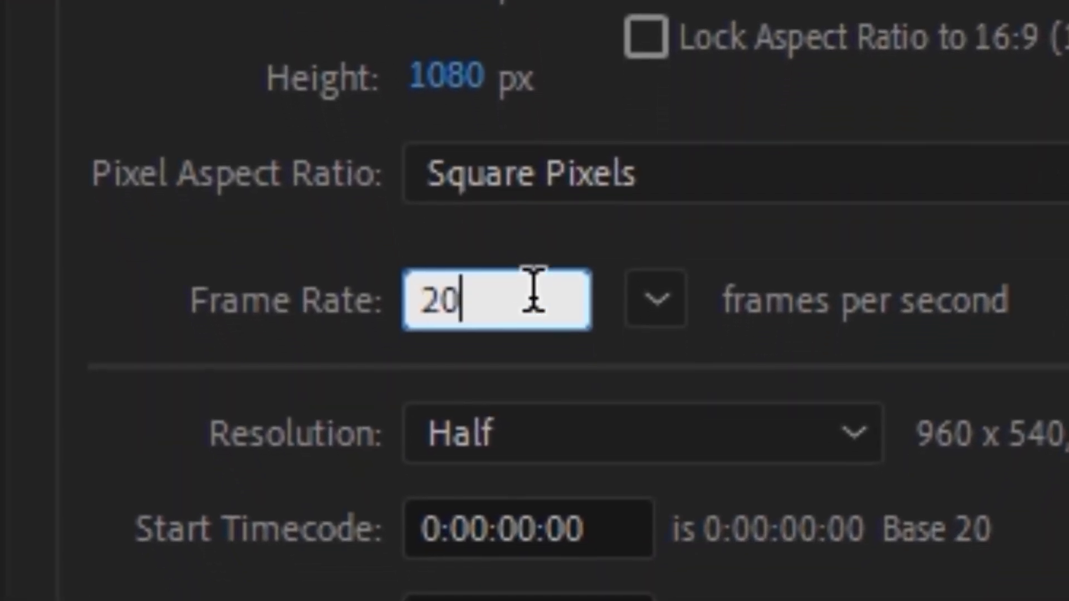
left_click_drag(525, 291, 317, 337)
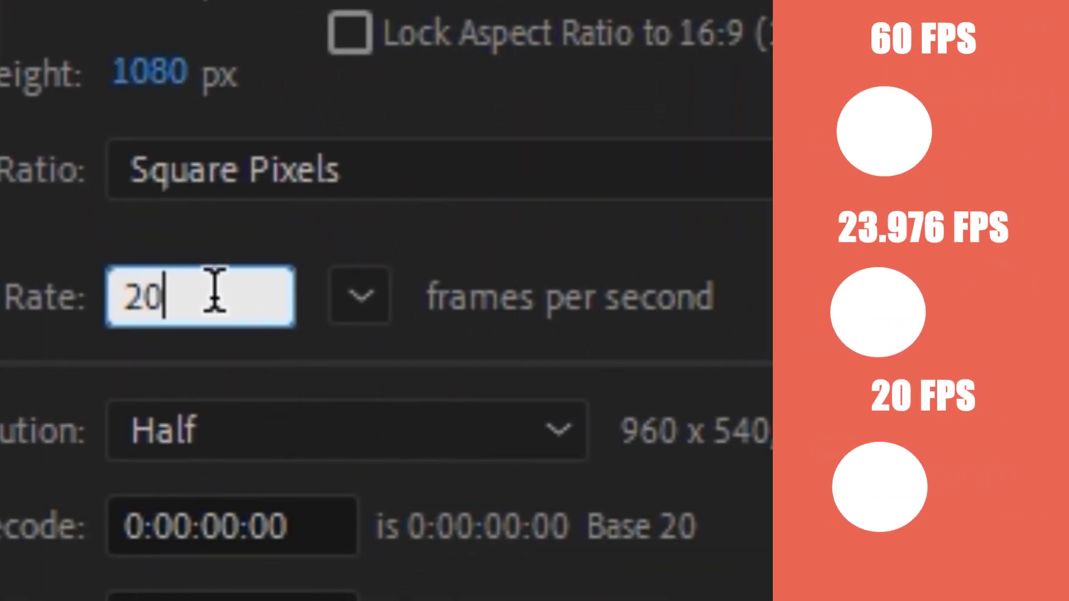
key("BackSpace")
type("23.")
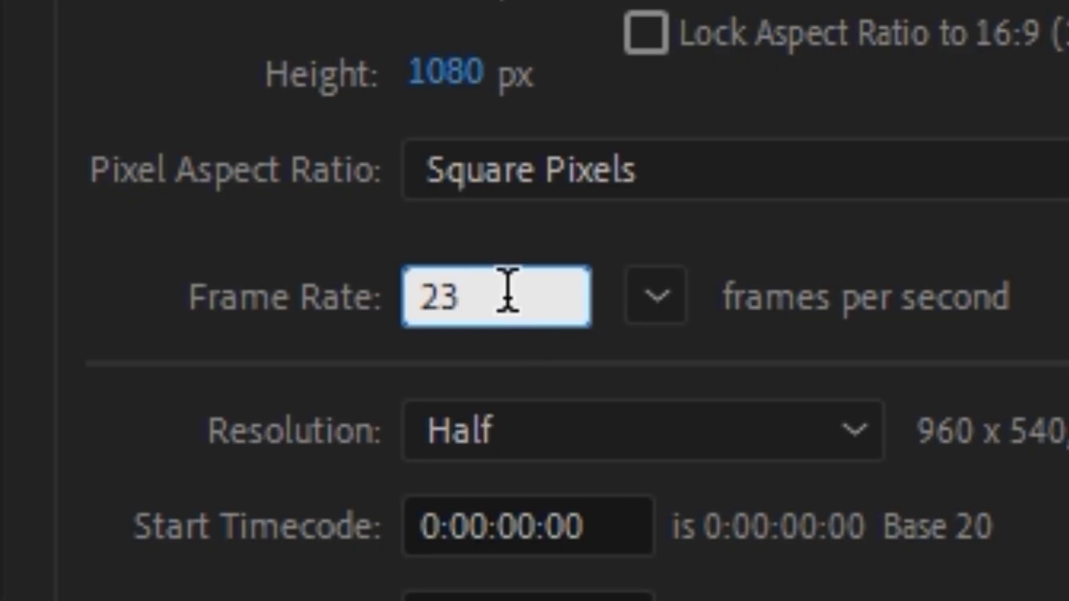
type("976")
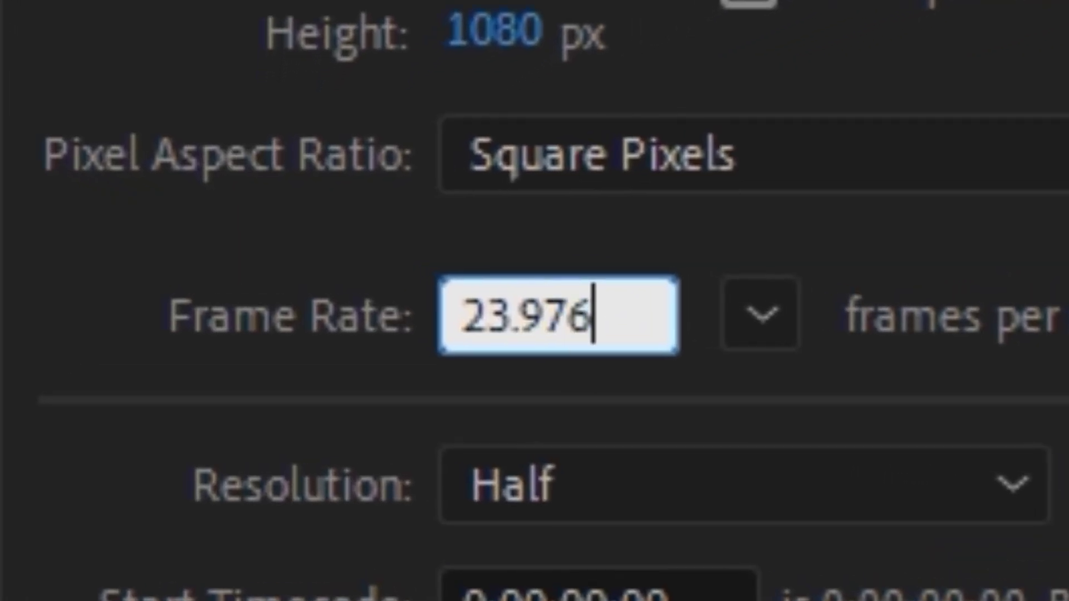
left_click(193, 351)
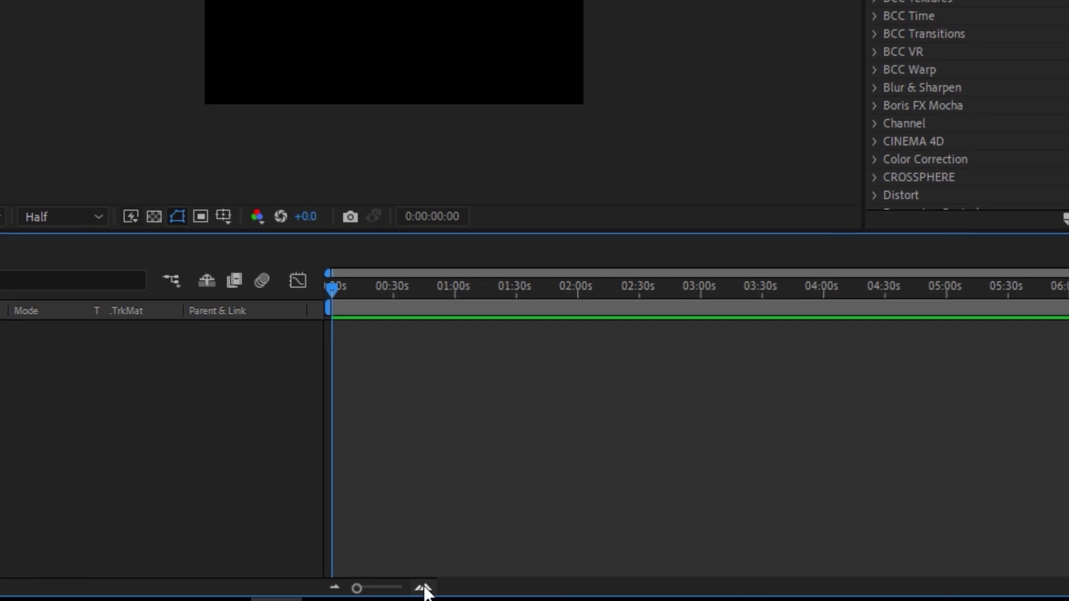
left_click(474, 591)
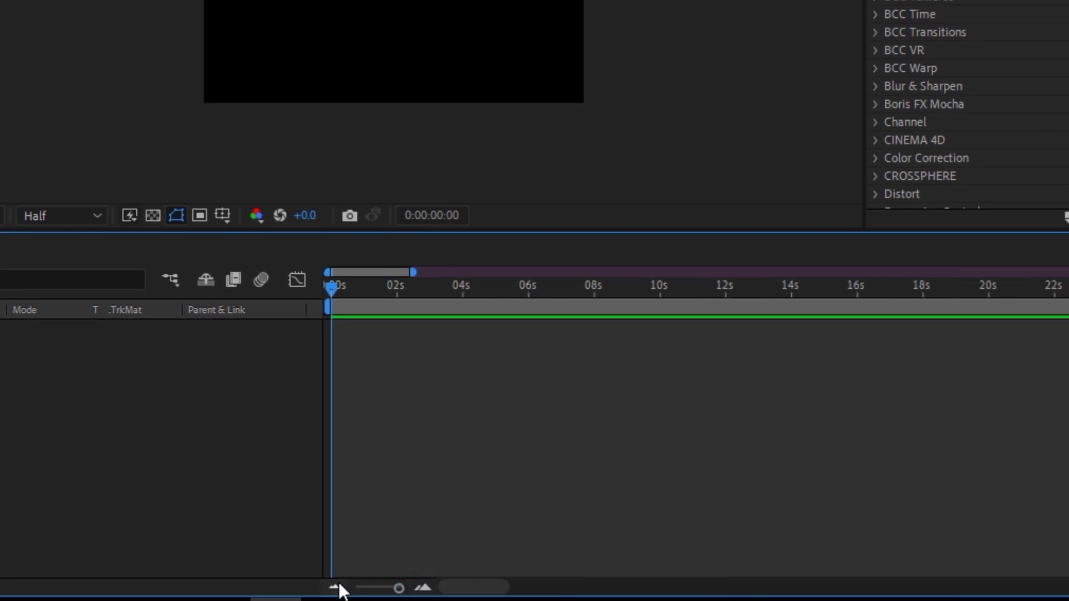
left_click(423, 588)
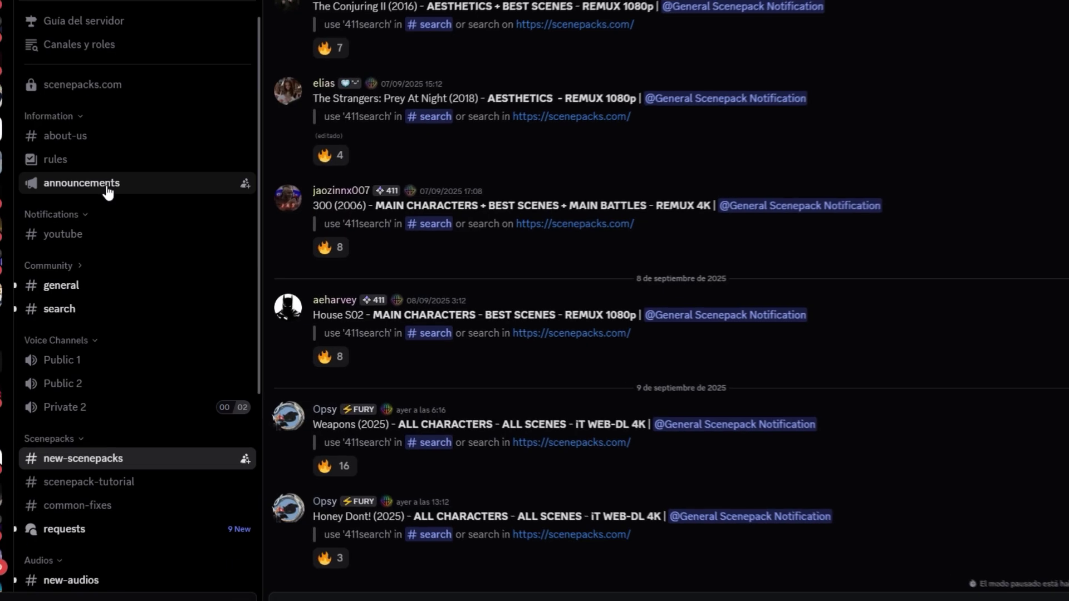
Switch to Discord, browse the new-audios and aesthetic channels, and open a creator's post to review the shared audio files
scroll(123, 362, "down", 5)
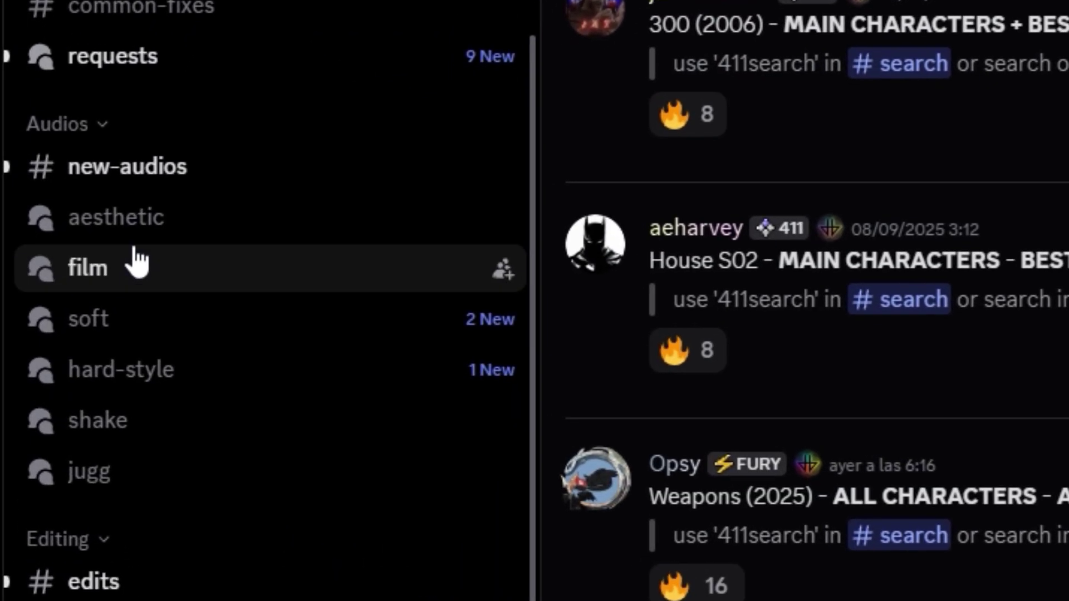
left_click(125, 168)
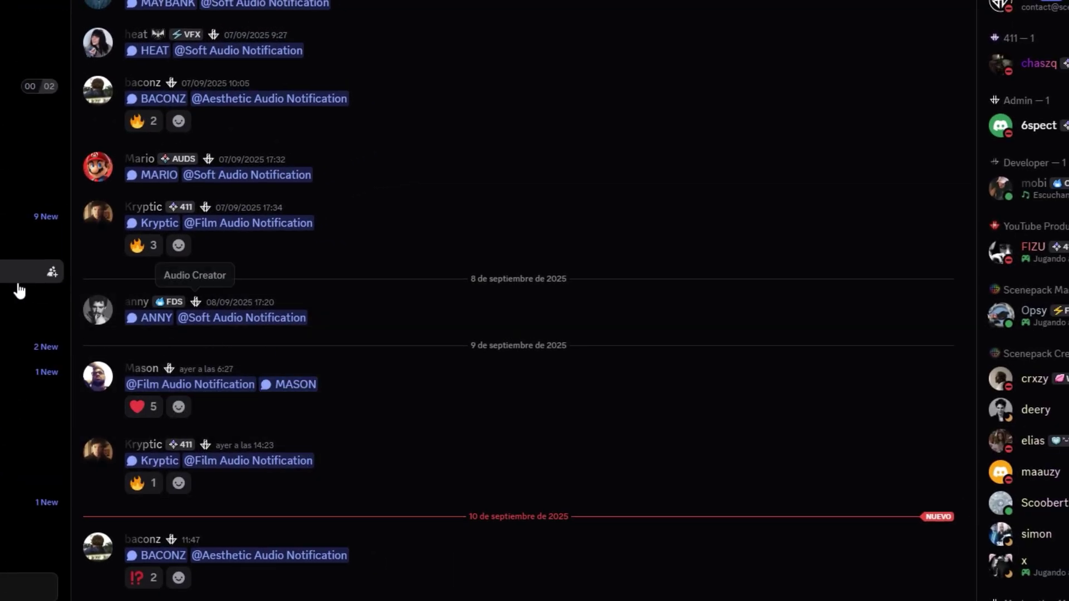
left_click(28, 296)
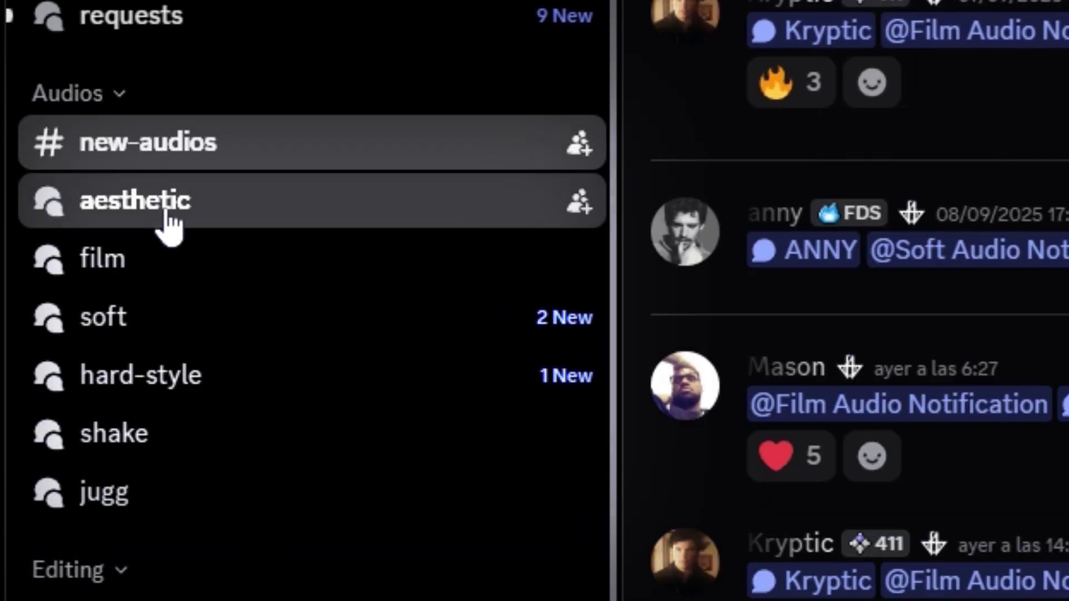
left_click(167, 219)
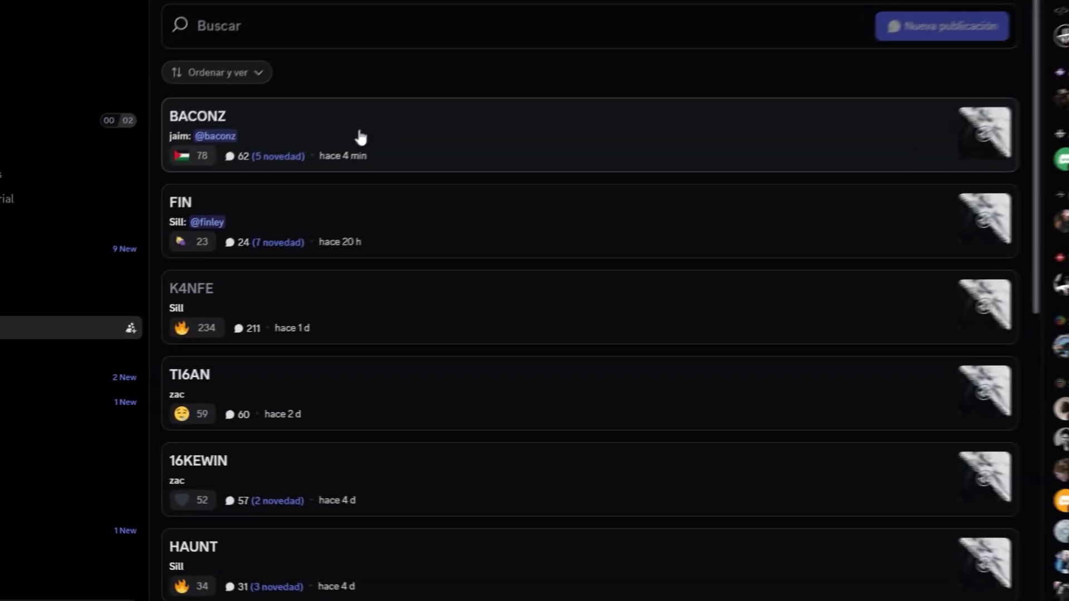
left_click(543, 491)
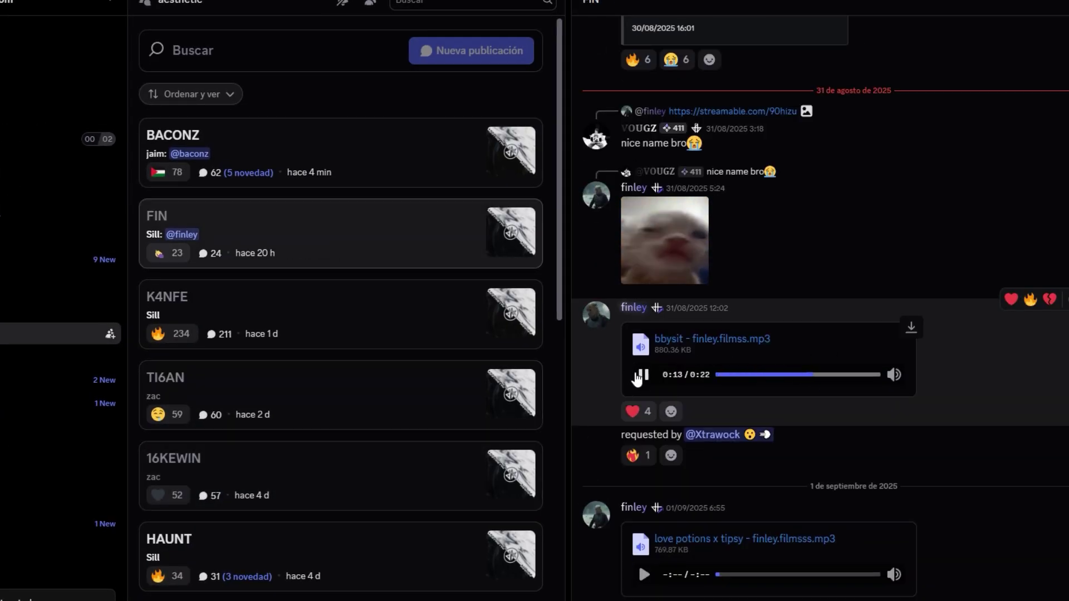
scroll(639, 378, "down", 5)
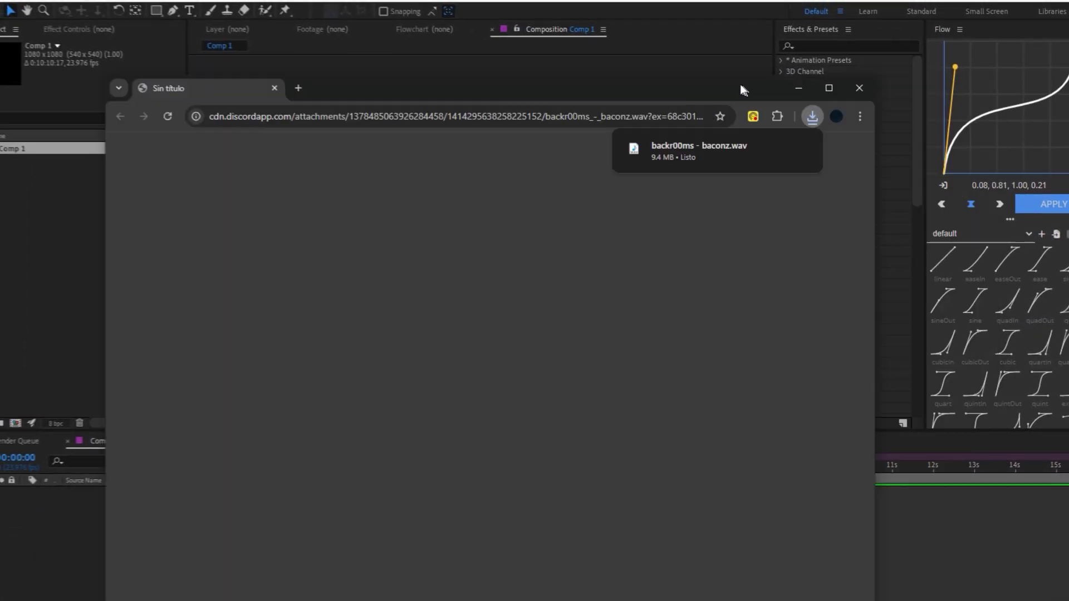
Import the downloaded backr00ms - baconz.wav from the browser into the After Effects project and open it in the footage viewer
left_click_drag(740, 85, 760, 57)
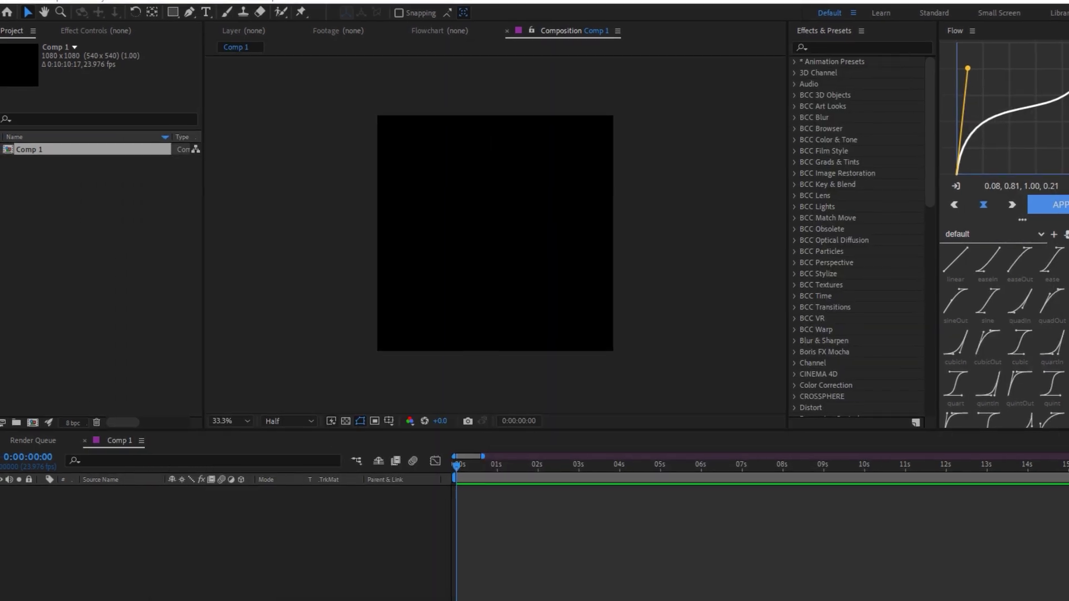
left_click_drag(718, 119, 61, 245)
double_click(63, 126)
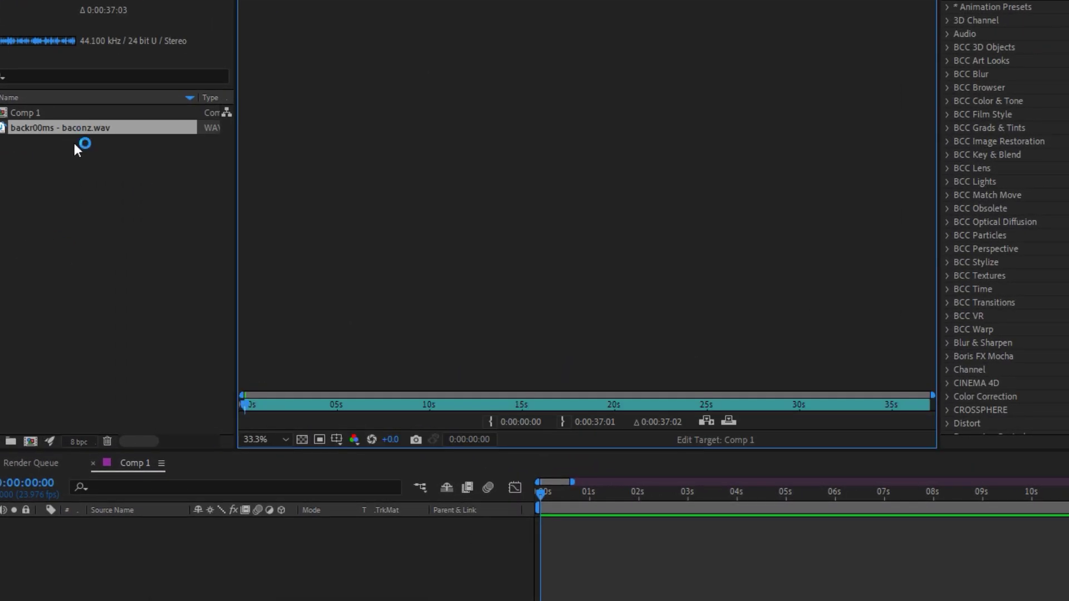
Trim the start of the audio footage to leave a duration of 0:00:23:07 and add it to Comp 1 as an overlay edit
left_click_drag(248, 406, 263, 405)
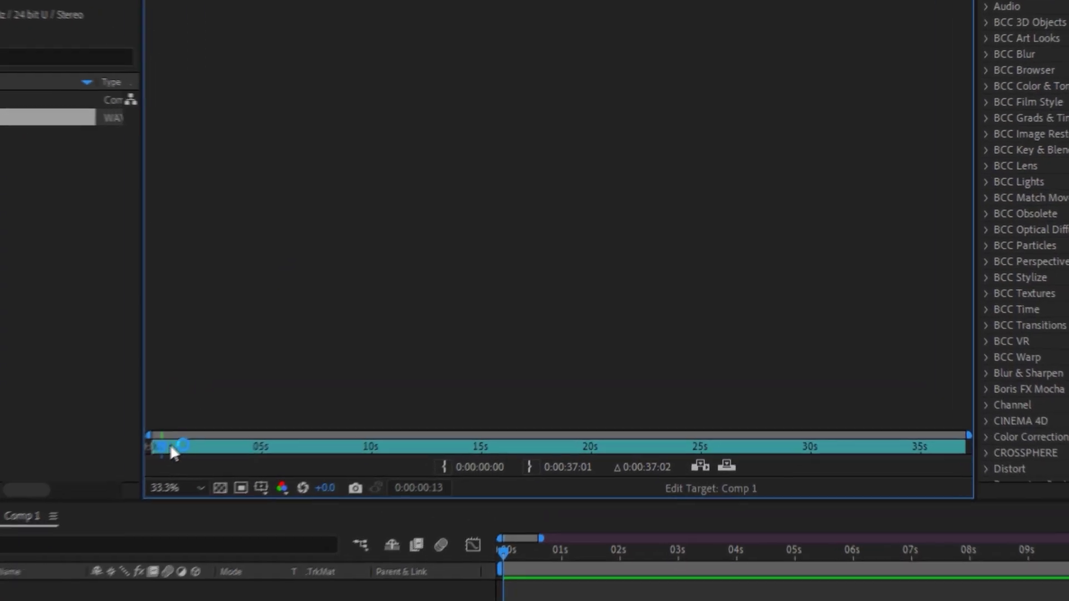
left_click_drag(169, 447, 148, 446)
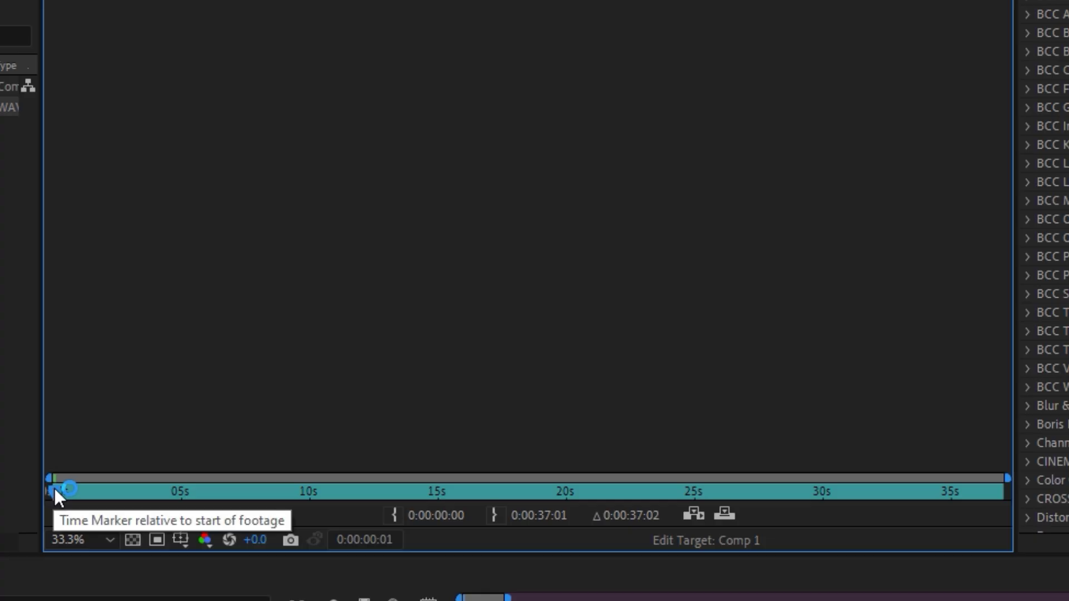
left_click_drag(55, 489, 399, 494)
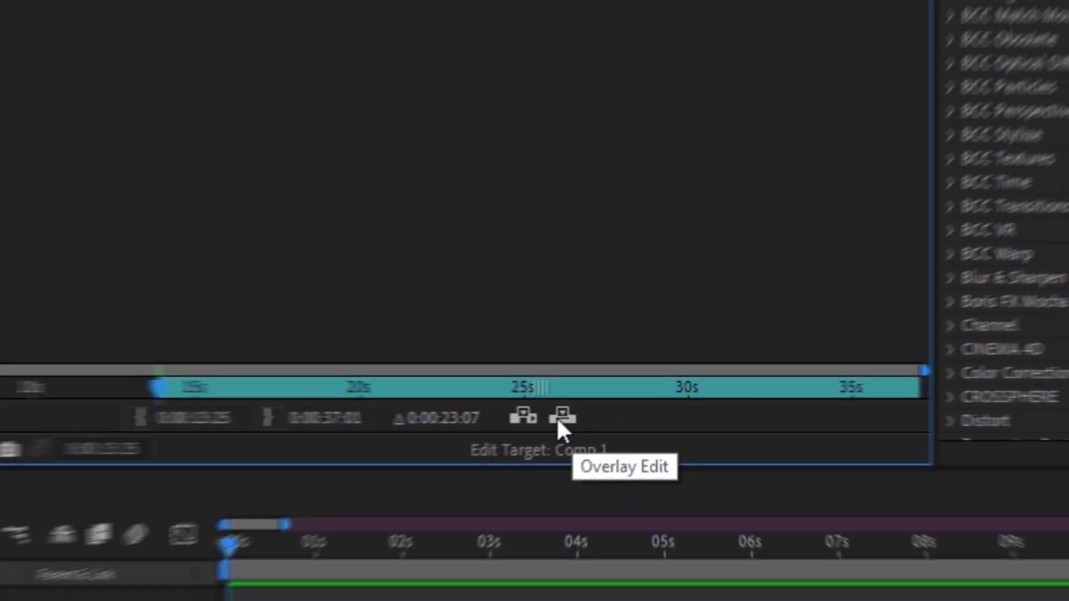
left_click(558, 421)
left_click(489, 523)
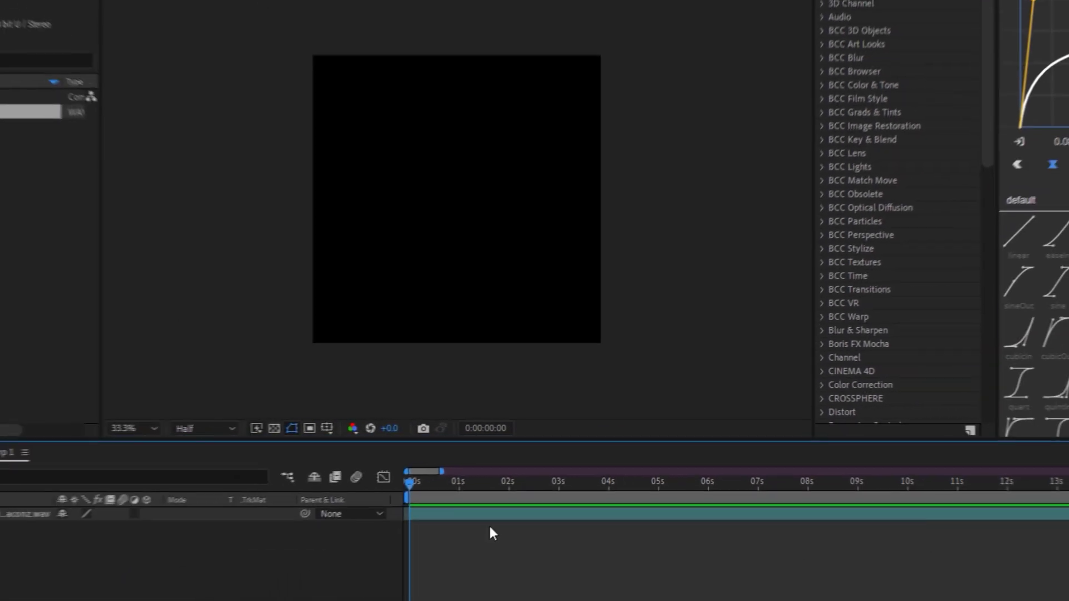
Preview the audio in Comp 1 and set the work area to end where the audio layer ends
key("space")
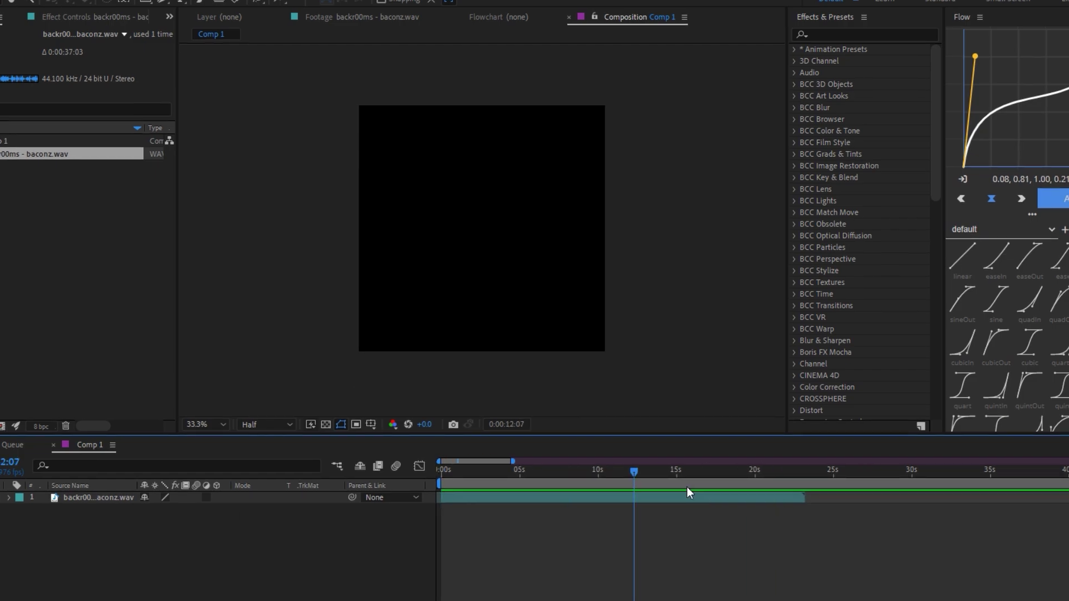
left_click_drag(686, 488, 801, 503)
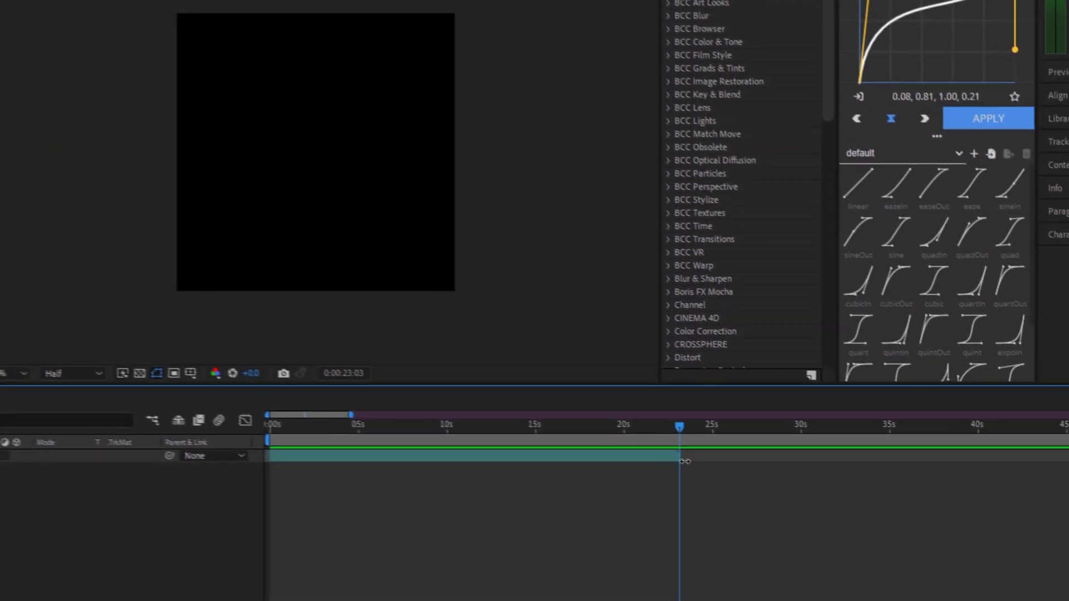
left_click_drag(680, 421, 670, 422)
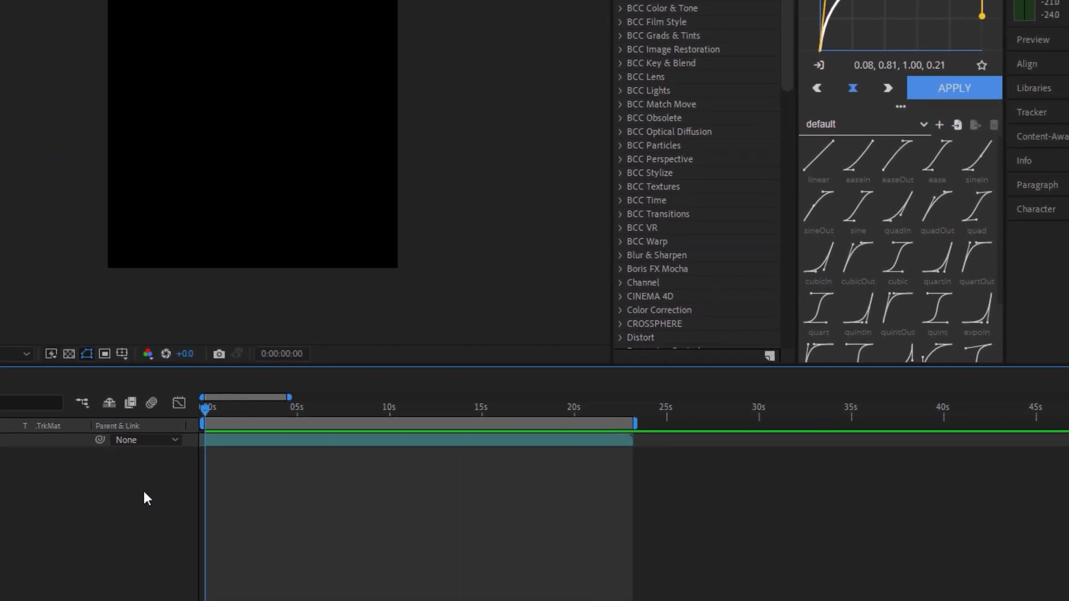
Convert the audio layer of Comp 1 to keyframes with the Keyframe Assistant
key("=")
key("=")
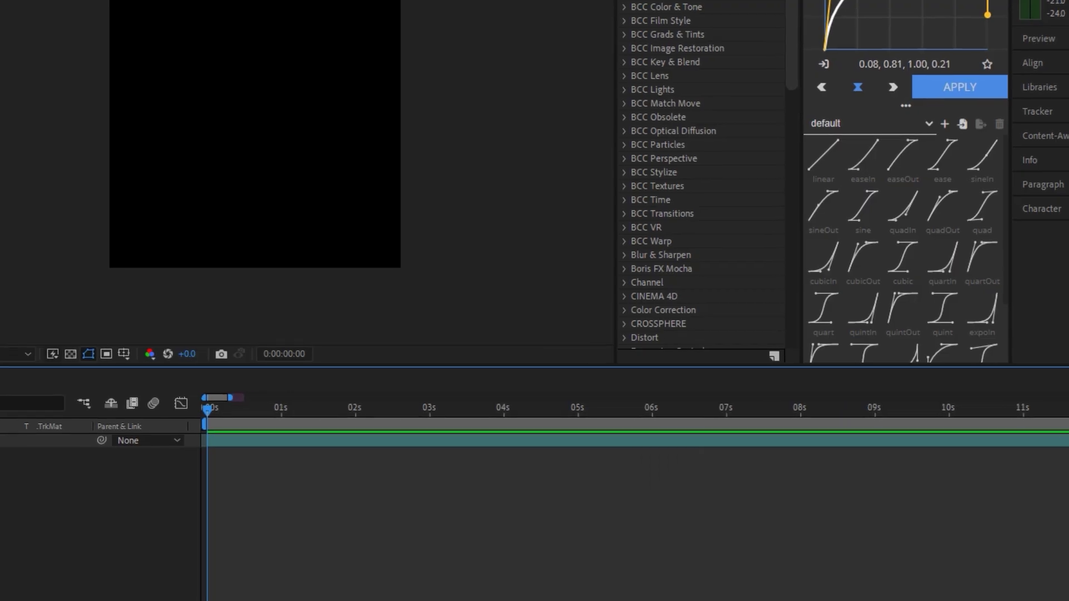
left_click(249, 441)
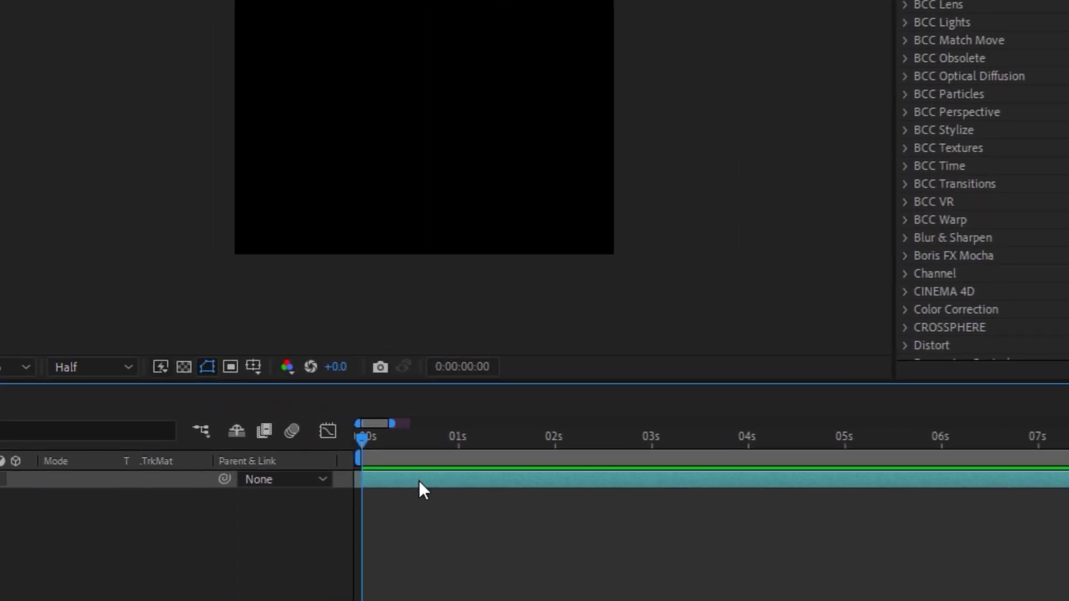
right_click(412, 480)
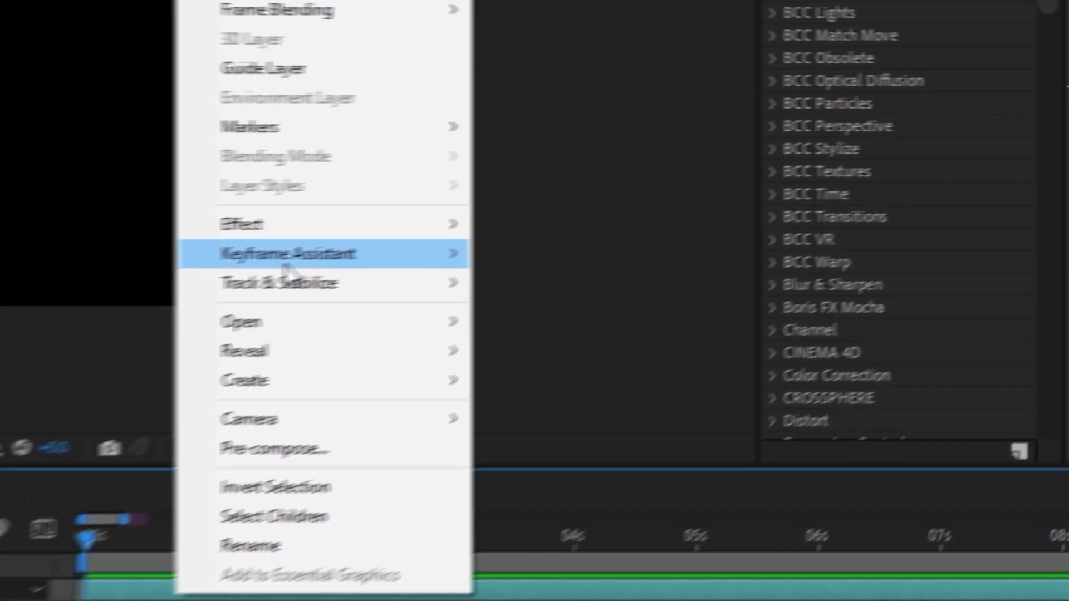
mouse_move(665, 215)
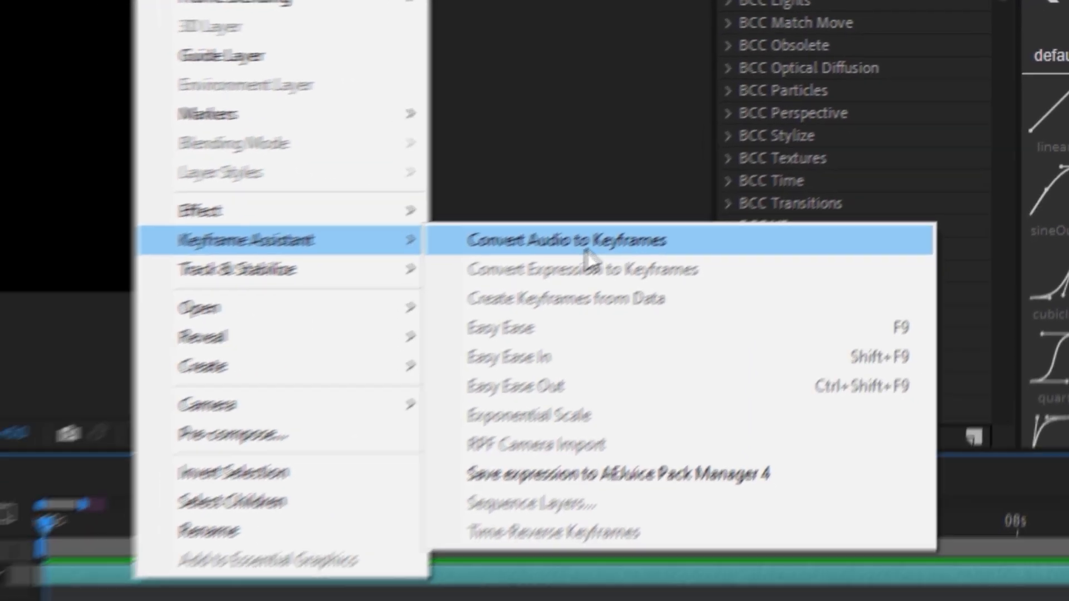
left_click(527, 276)
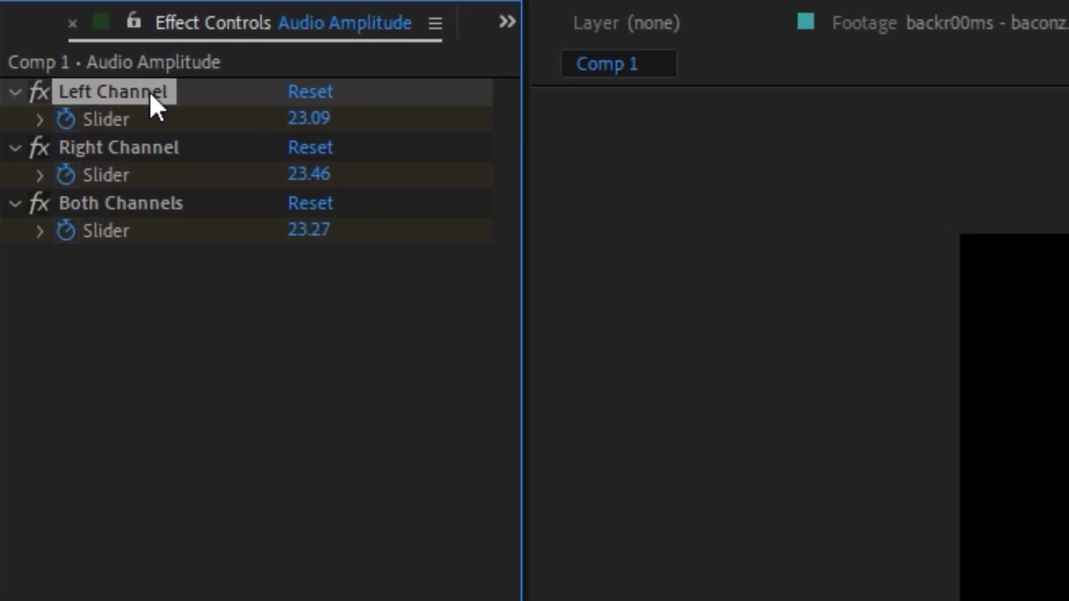
Delete the Left Channel and Right Channel effects from the Audio Amplitude layer
key("Delete")
left_click(146, 88)
key("Delete")
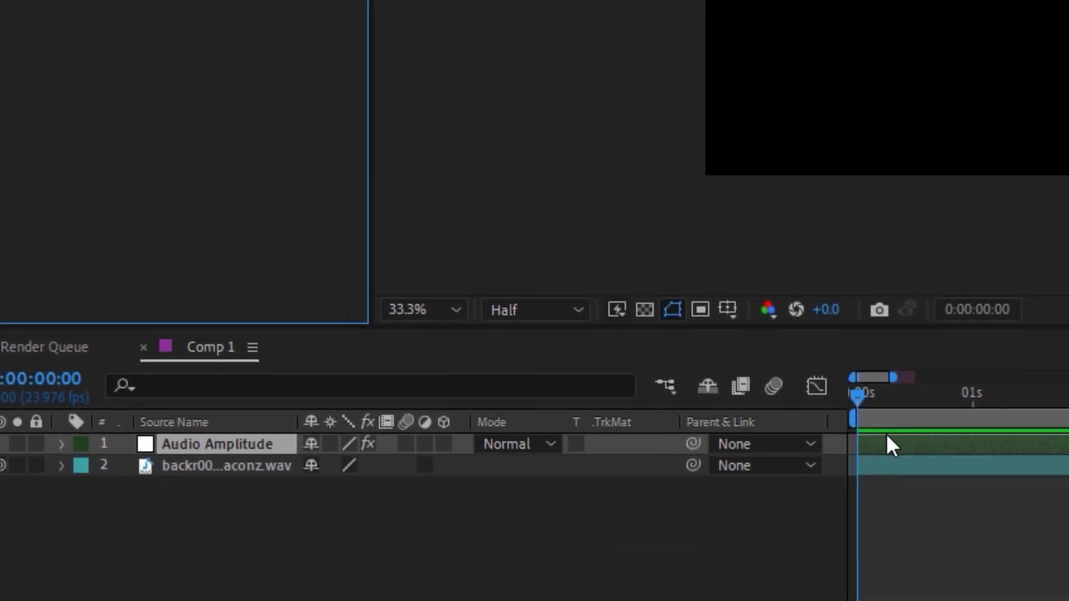
Display the Both Channels slider keyframes as a graph and add numbered composition markers, 1 to 22, on the beats
key("u")
left_click(250, 480)
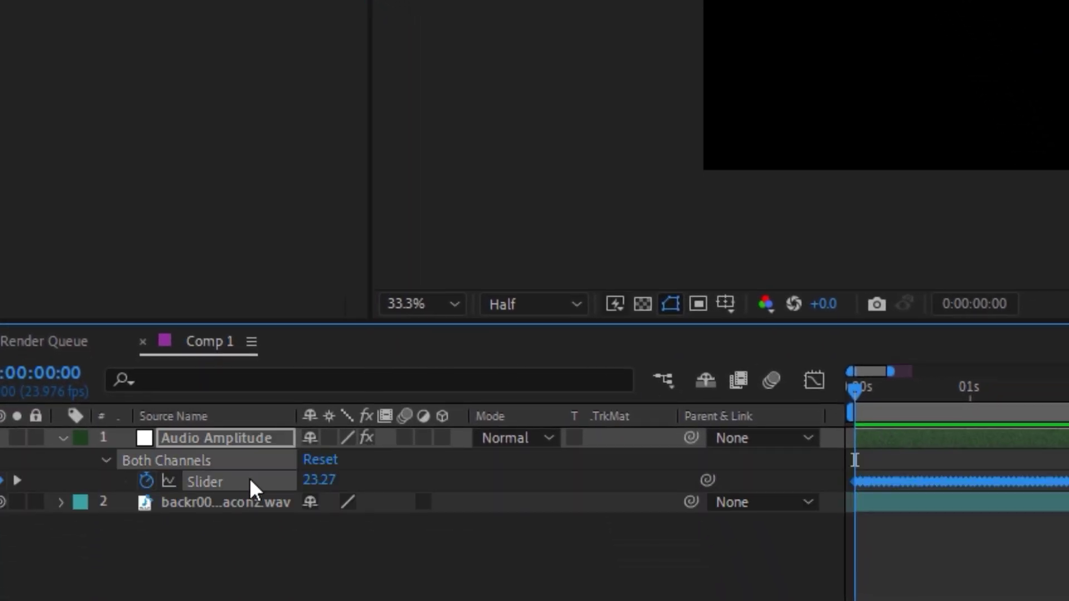
left_click(813, 381)
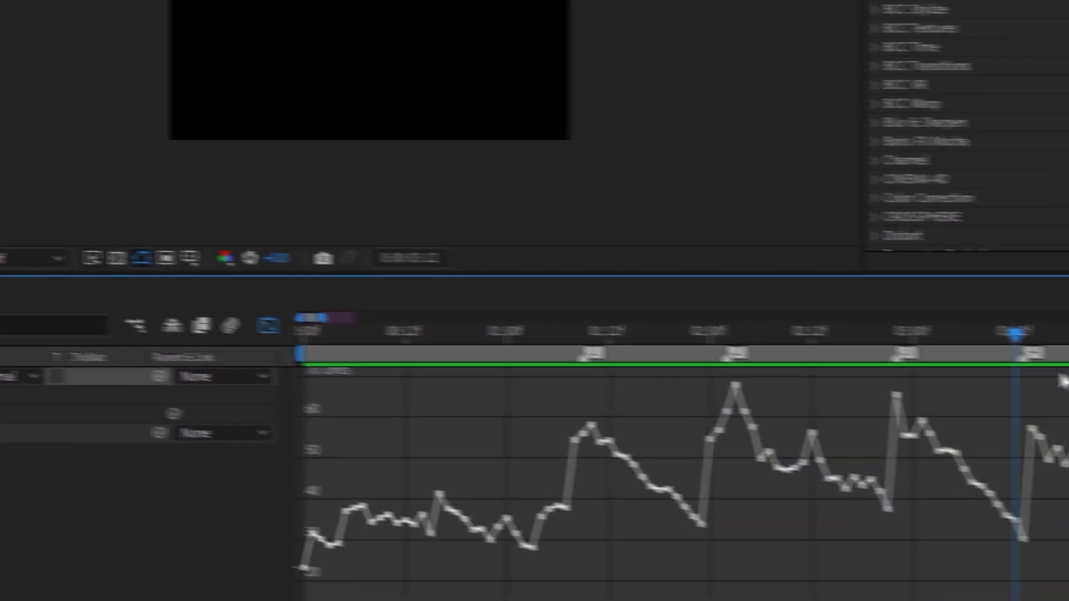
left_click_drag(1061, 379, 720, 358)
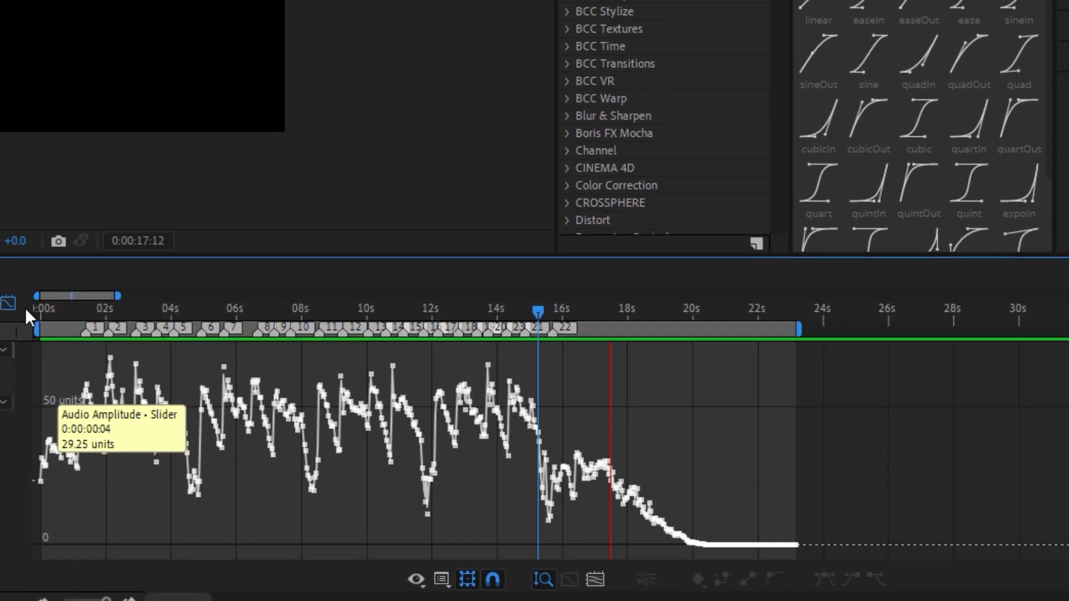
left_click(1, 304)
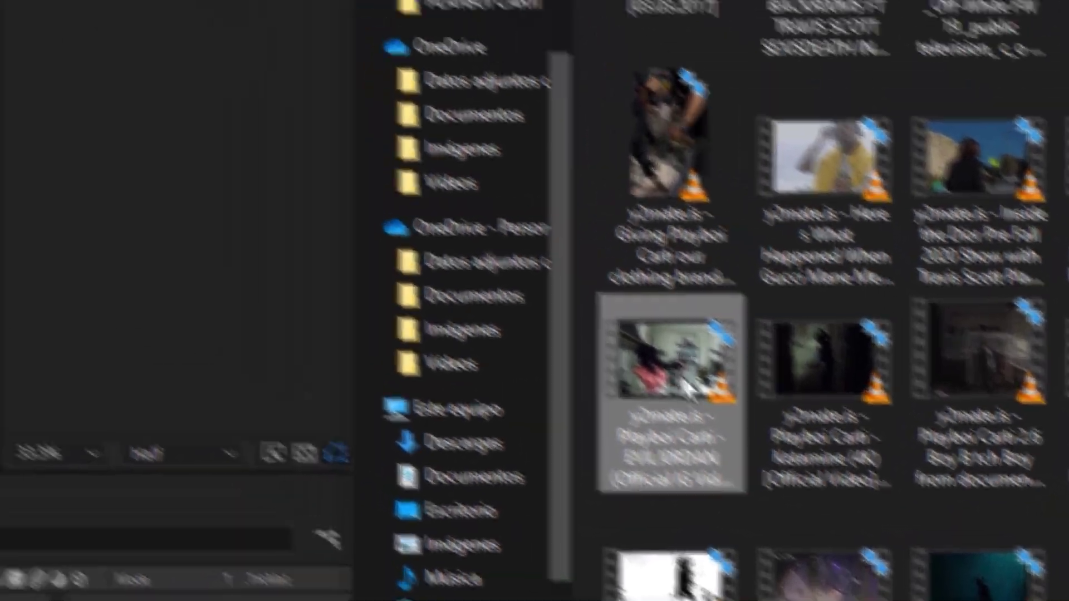
Import the Playboi Carti EVILJ0RDAN video from the file explorer into the project and open it in the footage viewer
left_click_drag(539, 278, 160, 428)
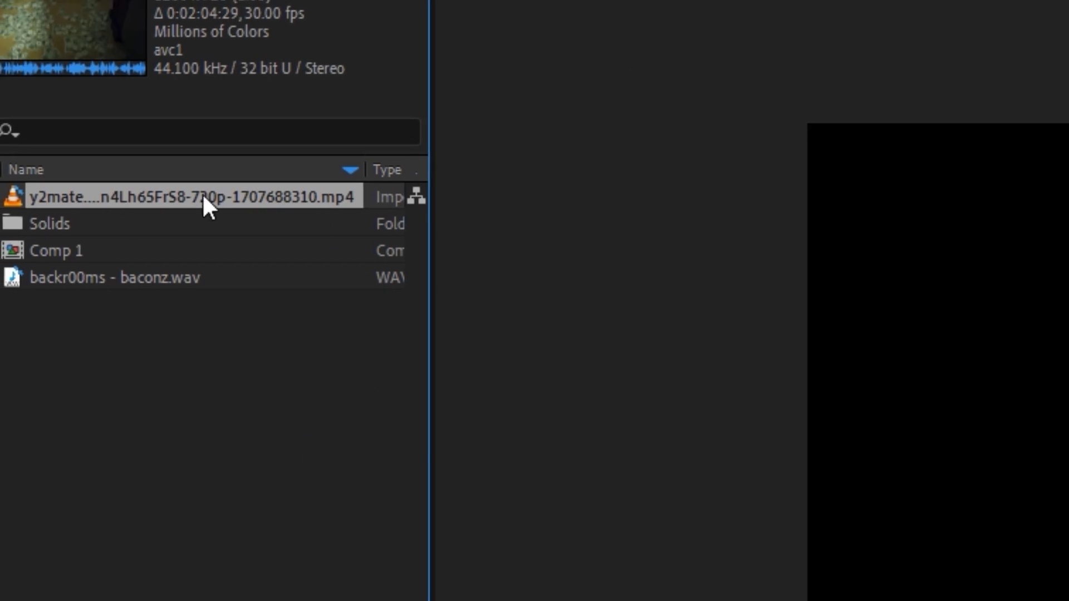
double_click(202, 193)
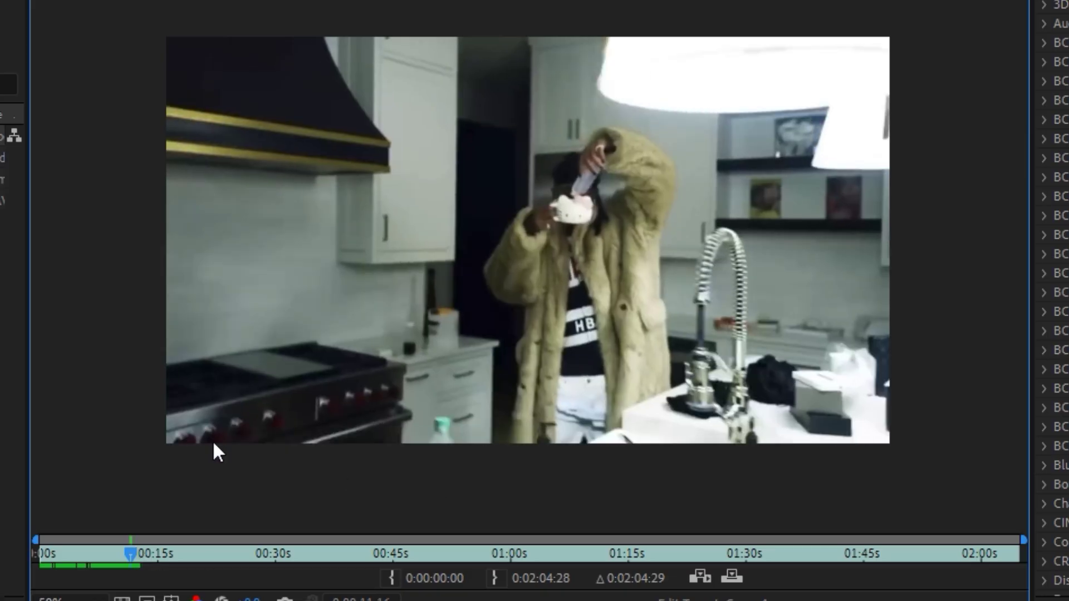
Set the footage in point at 0:00:11:16 and overlay the clip into Comp 1 starting at marker 1
left_click(389, 578)
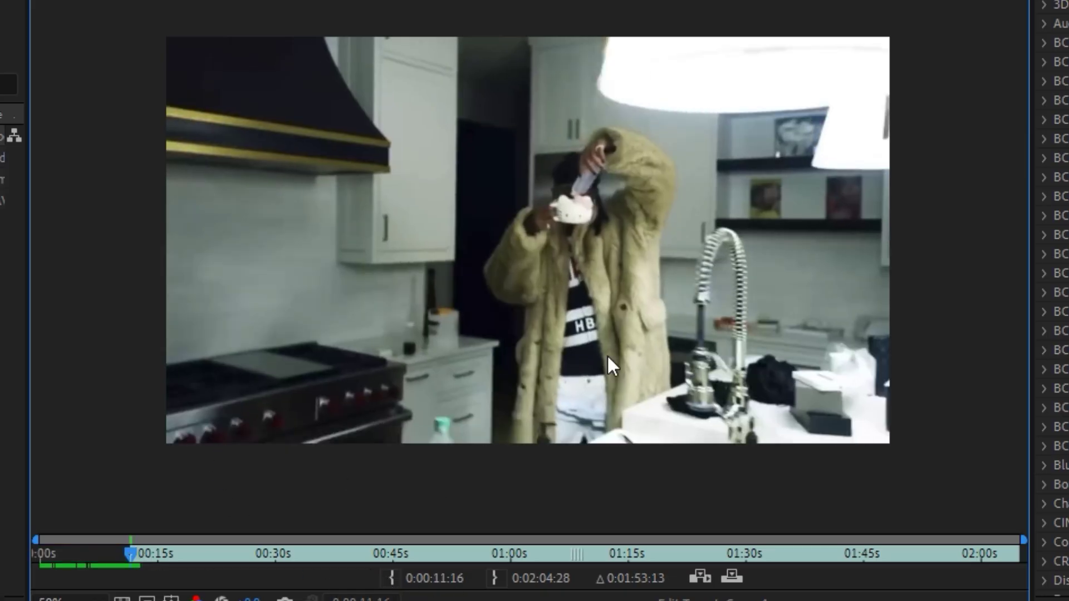
left_click(731, 579)
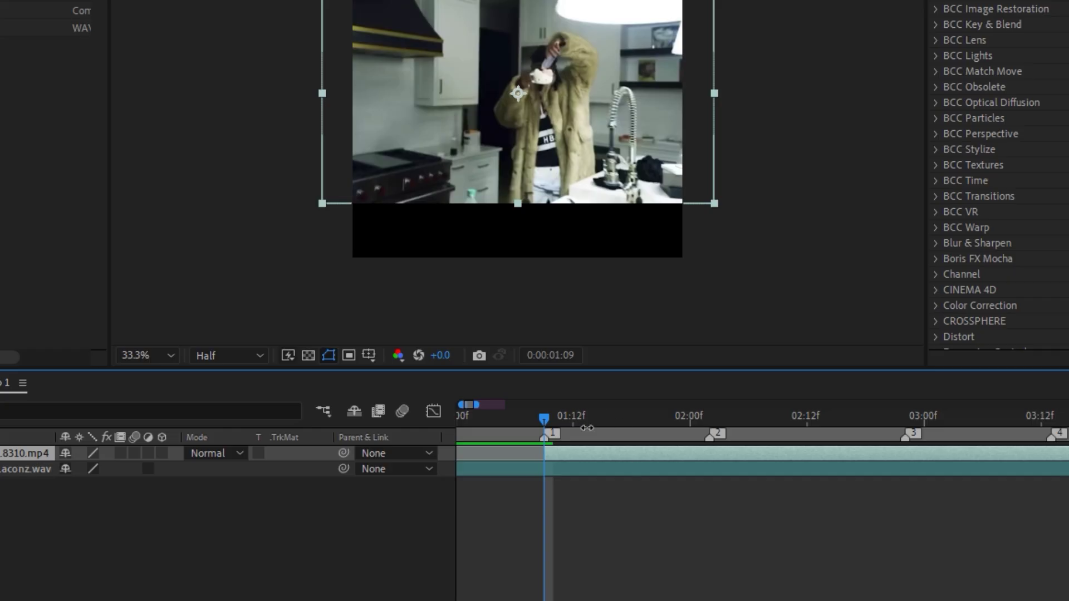
left_click(576, 521)
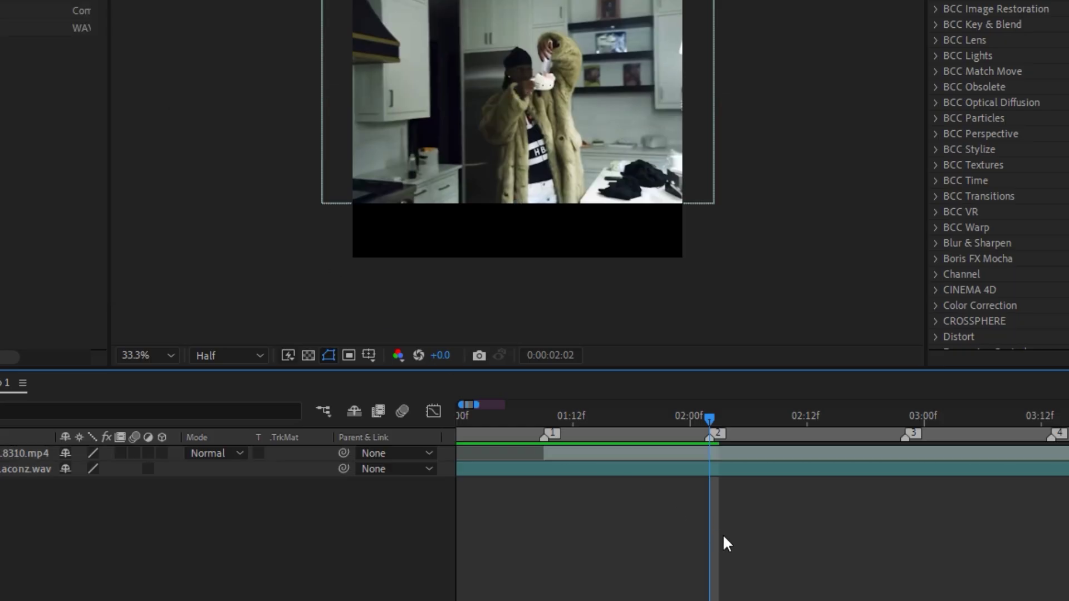
Split the video layer at marker 2, delete the part after the marker, and return the playhead to marker 1
left_click(711, 452)
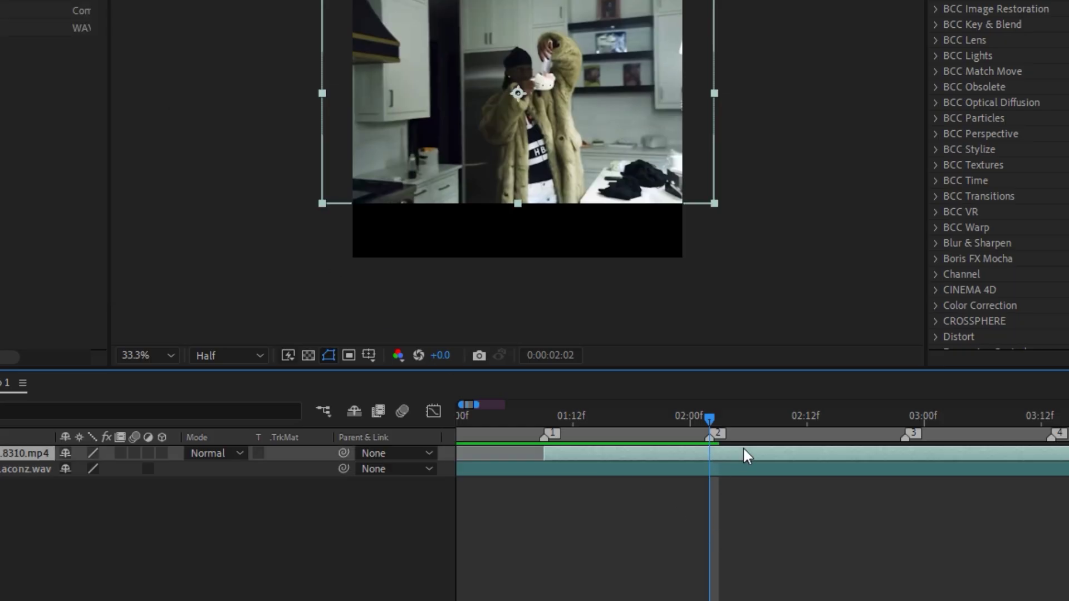
key("ctrl+shift+d")
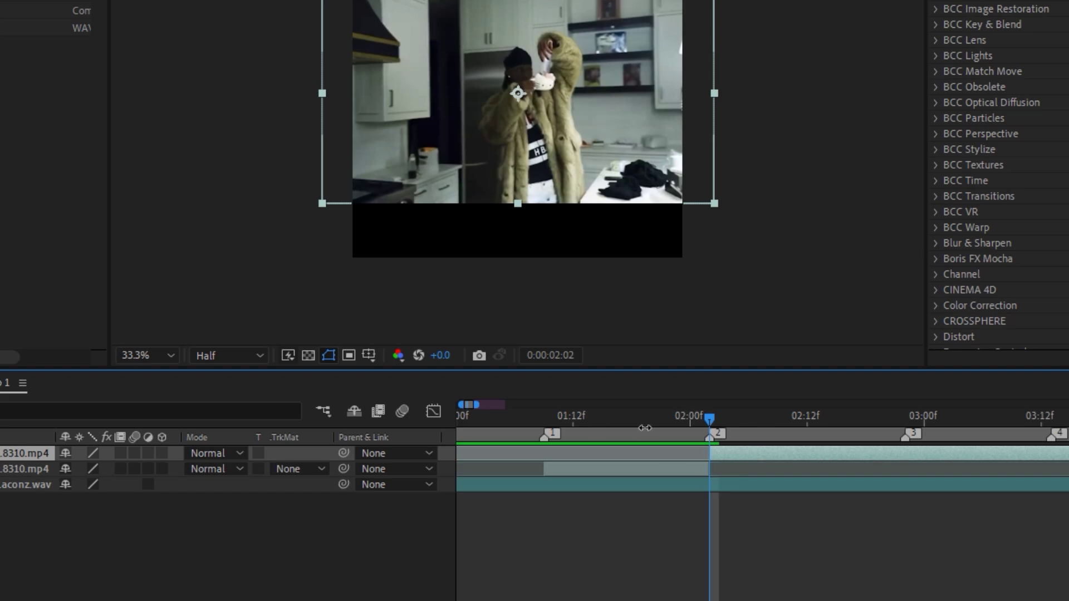
right_click(730, 455)
left_click(707, 454)
left_click(713, 453)
key("Delete")
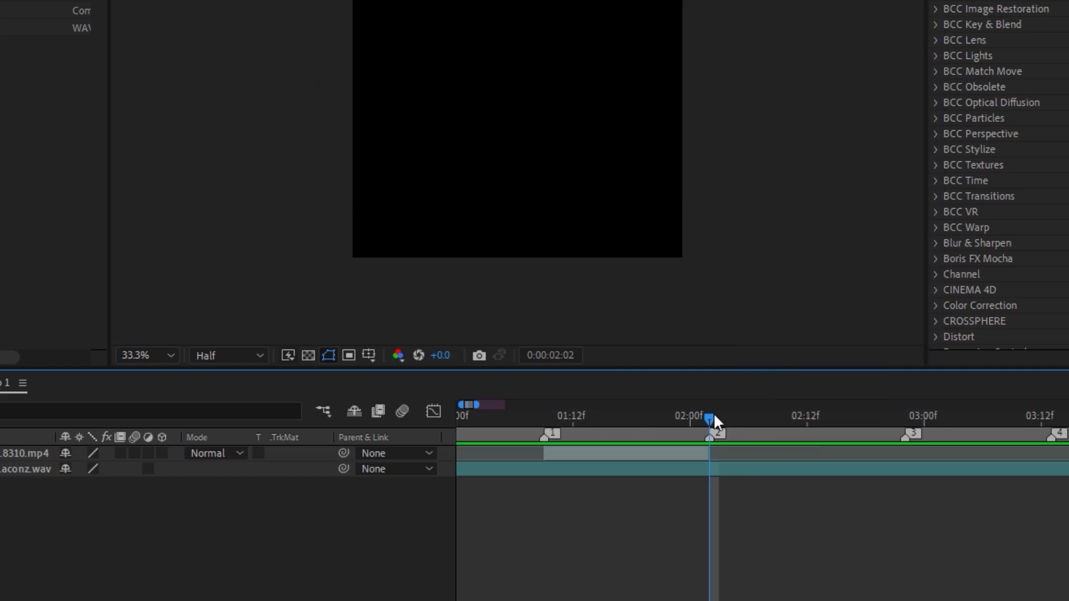
left_click_drag(713, 412, 543, 407)
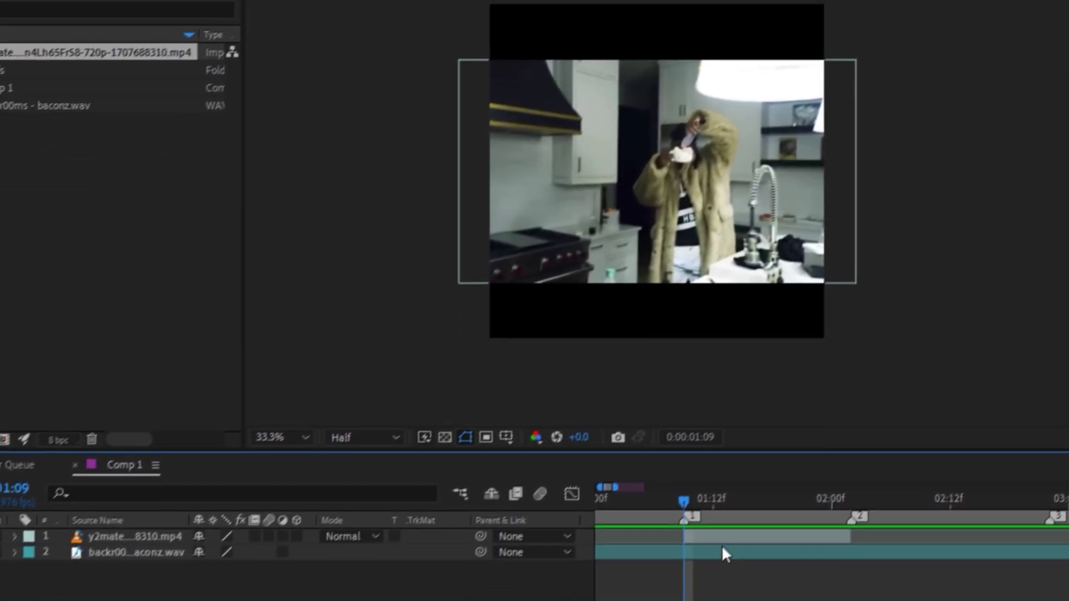
Scale the trimmed video layer uniformly to 154% in its Transform properties so it fills the square frame
left_click(742, 508)
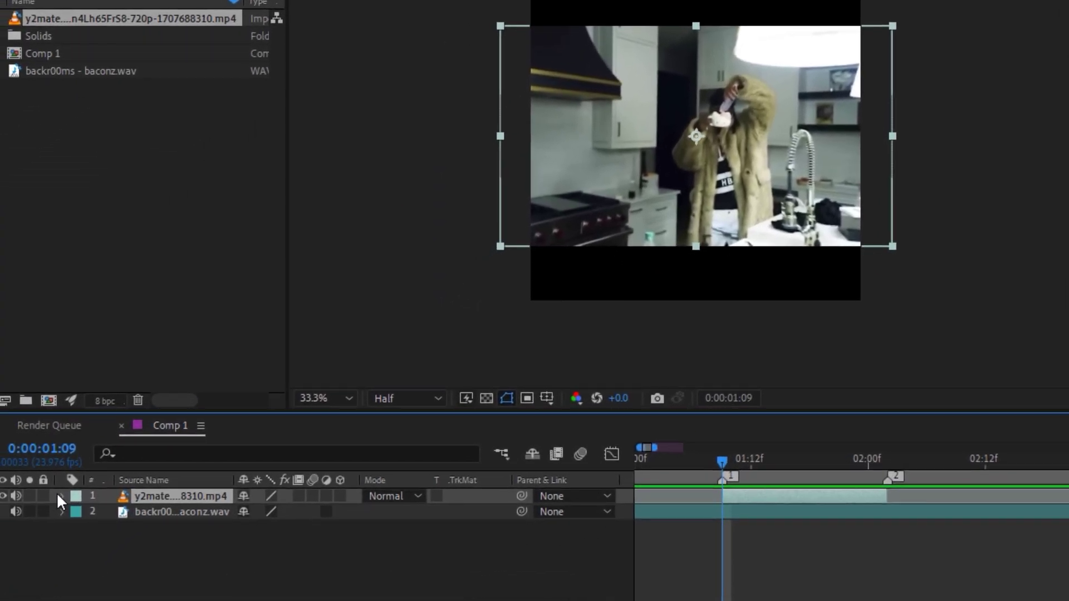
left_click(61, 496)
left_click(84, 515)
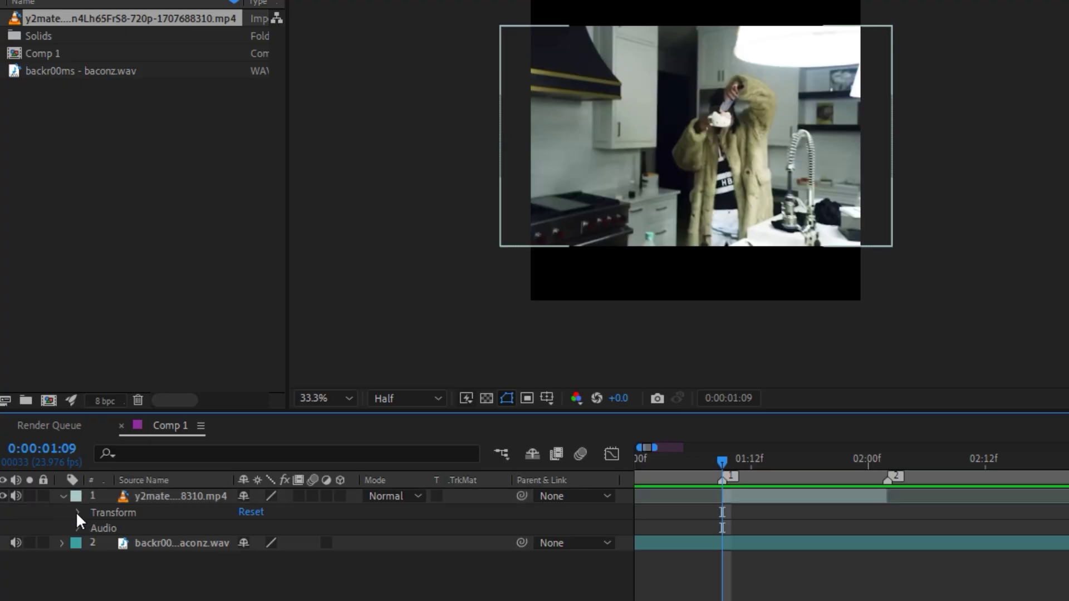
left_click(78, 512)
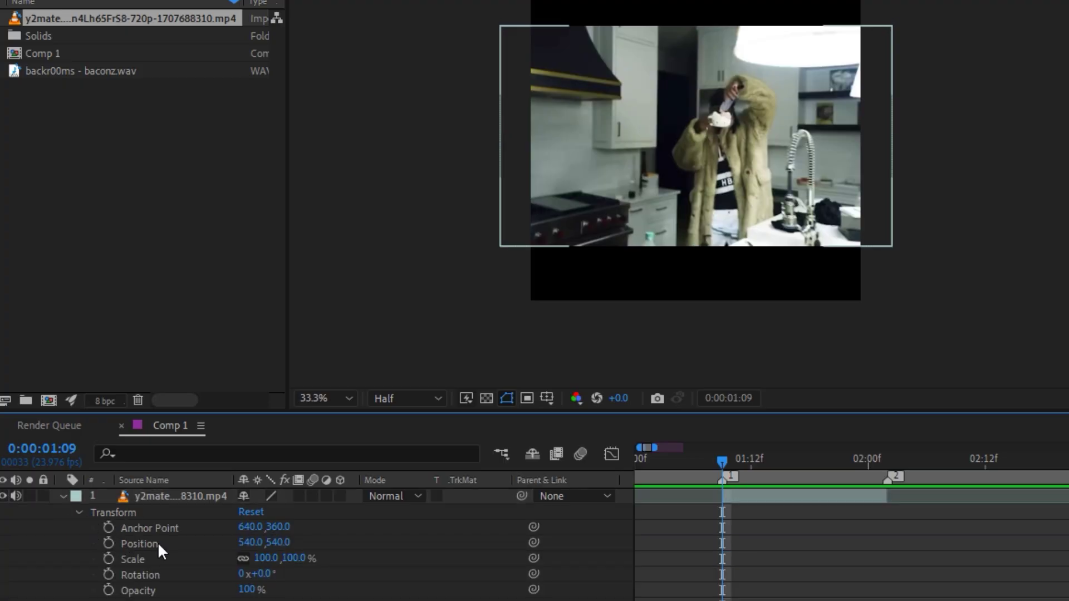
left_click(138, 543)
left_click(146, 559)
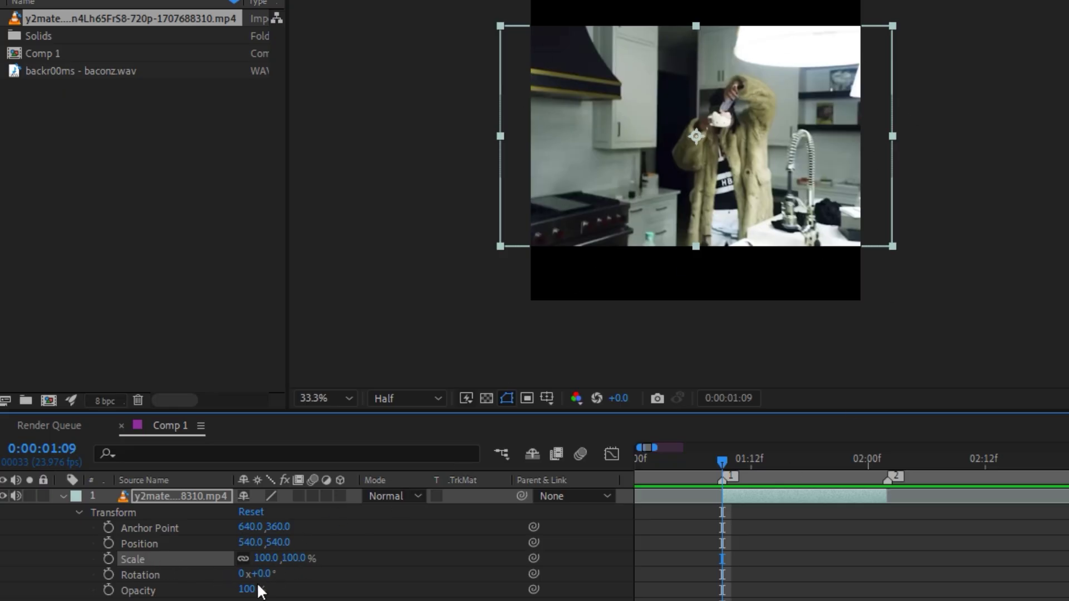
left_click_drag(298, 560, 342, 557)
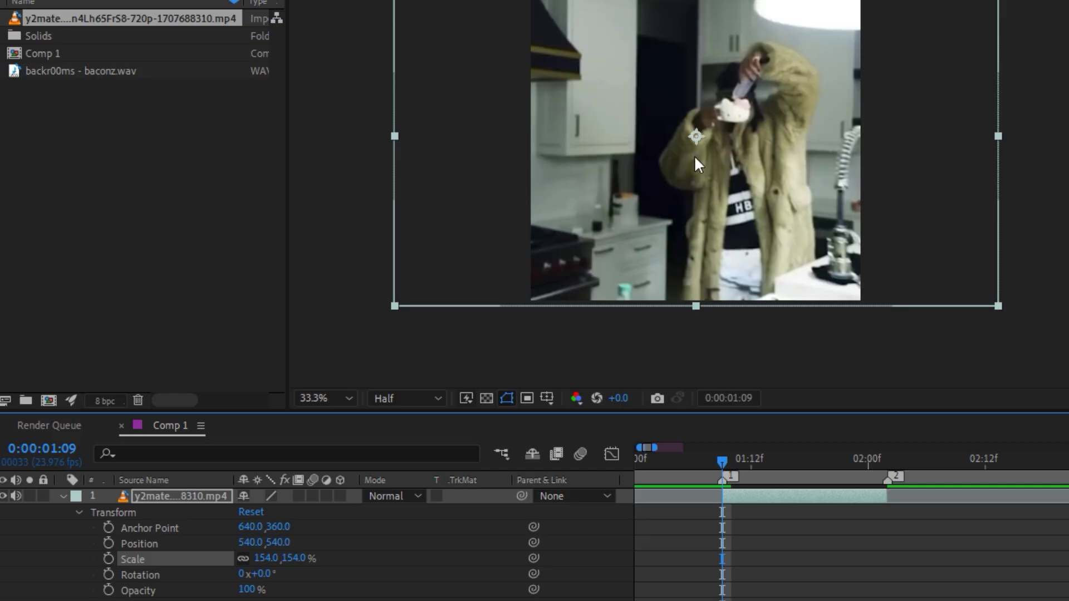
Shift the video layer horizontally to a Position X value of 374, keeping the playhead at marker 1
left_click(137, 548)
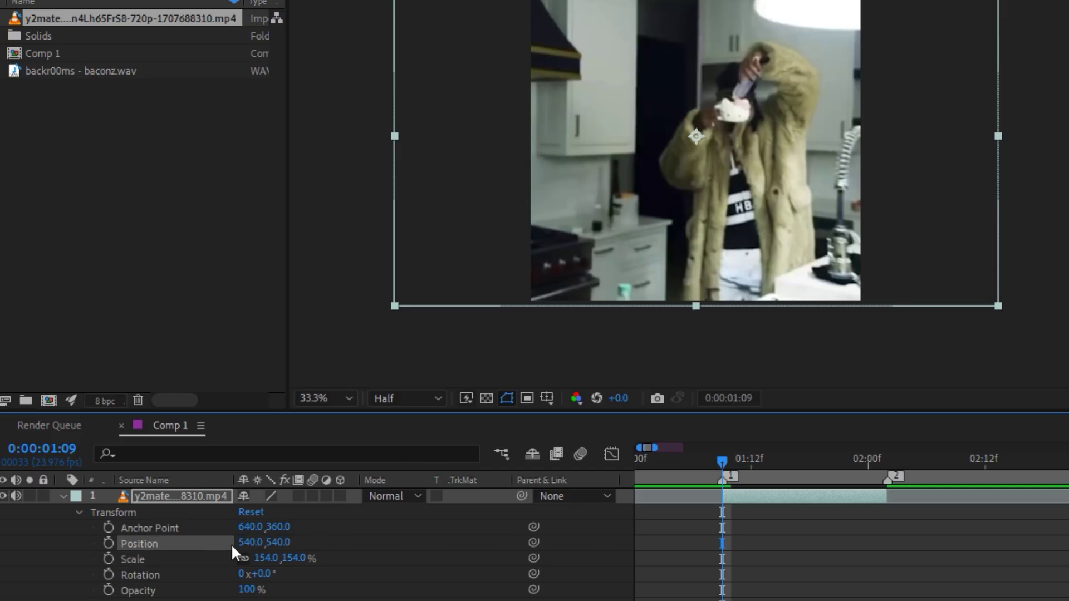
left_click_drag(250, 544, 90, 537)
left_click(898, 554)
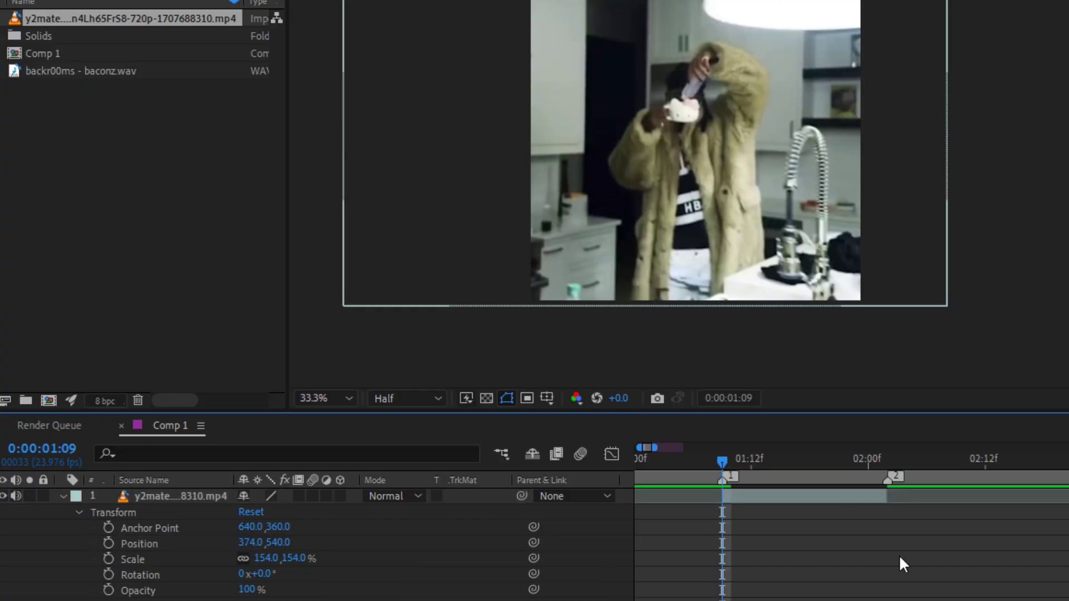
left_click(279, 542)
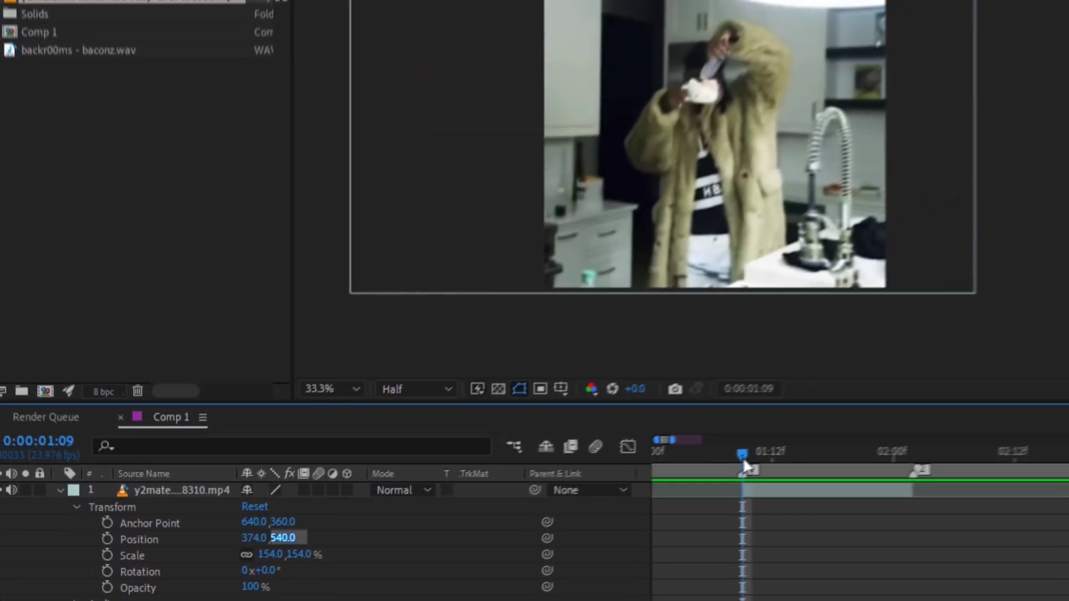
left_click_drag(740, 459, 723, 480)
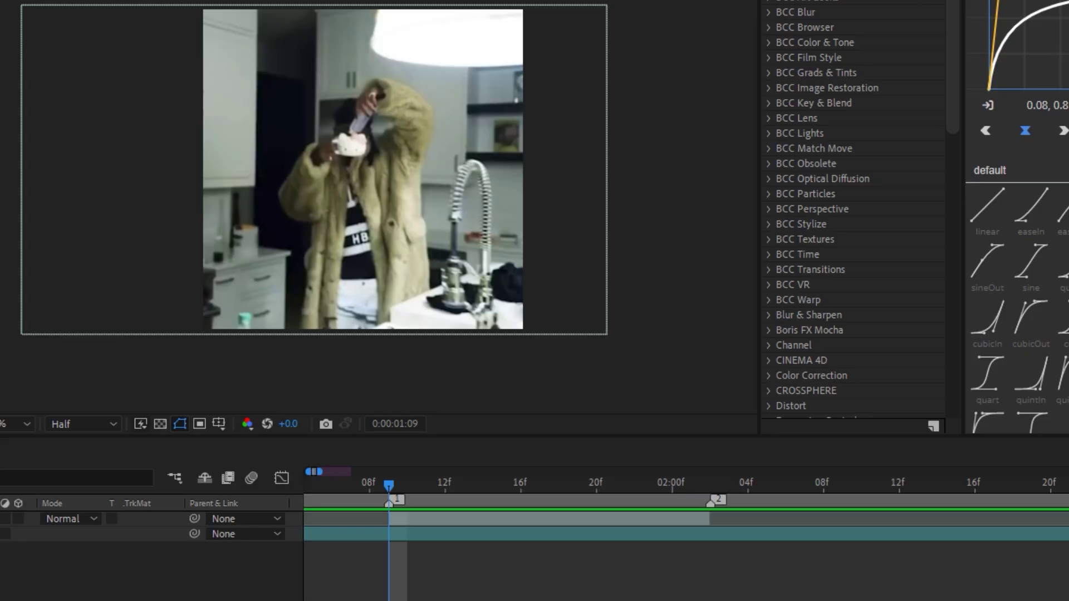
Switch to the file explorer and open the Documentos > Adobe > After Effects 2021 folder
left_click_drag(1, 67, 230, 52)
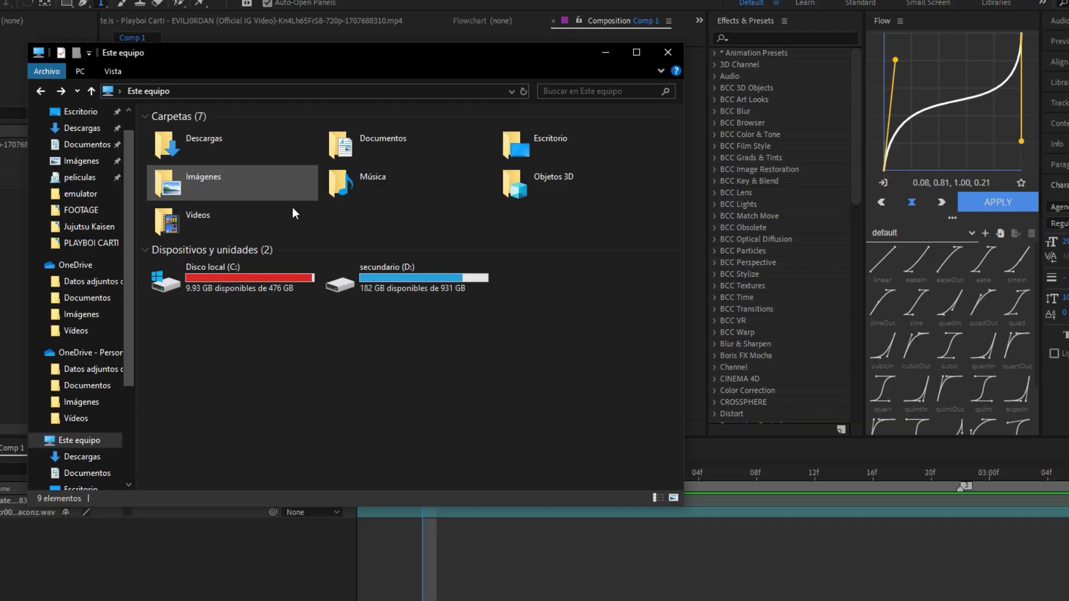
left_click_drag(1068, 212, 623, 62)
left_click_drag(222, 63, 281, 91)
double_click(198, 206)
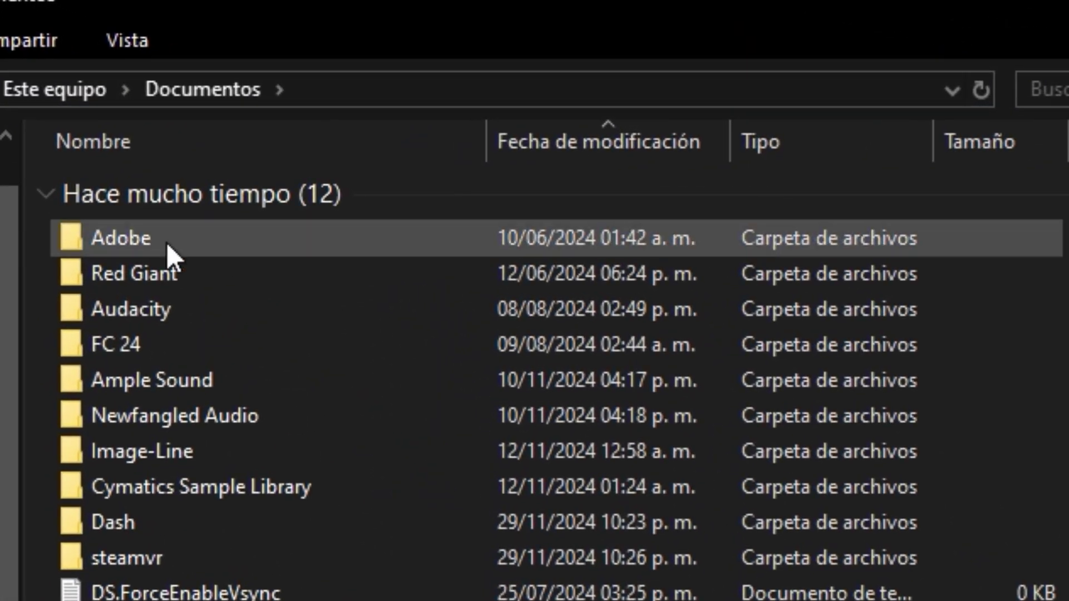
double_click(139, 239)
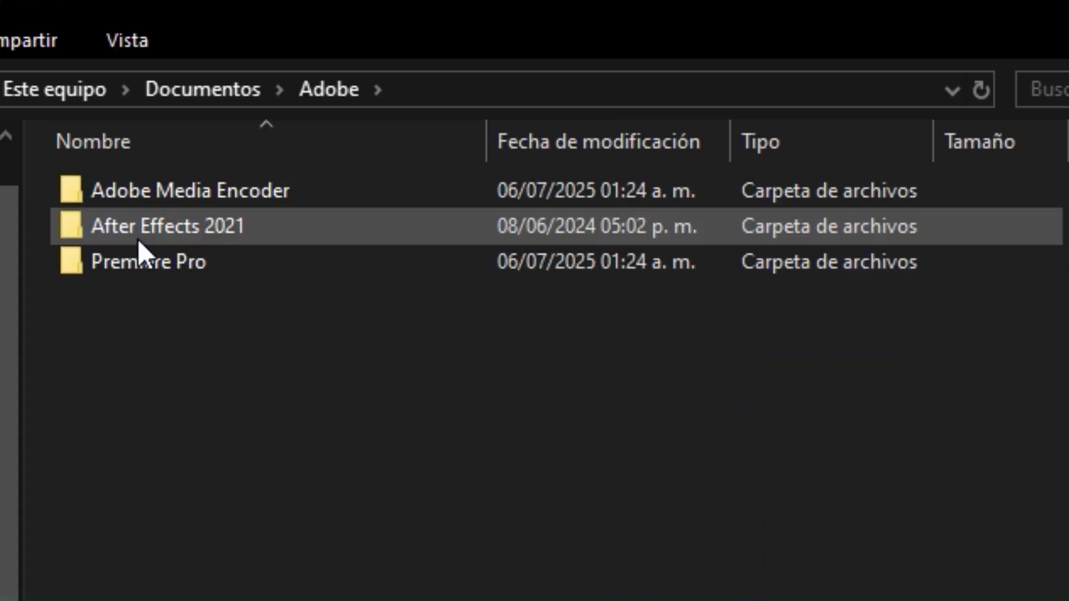
double_click(222, 236)
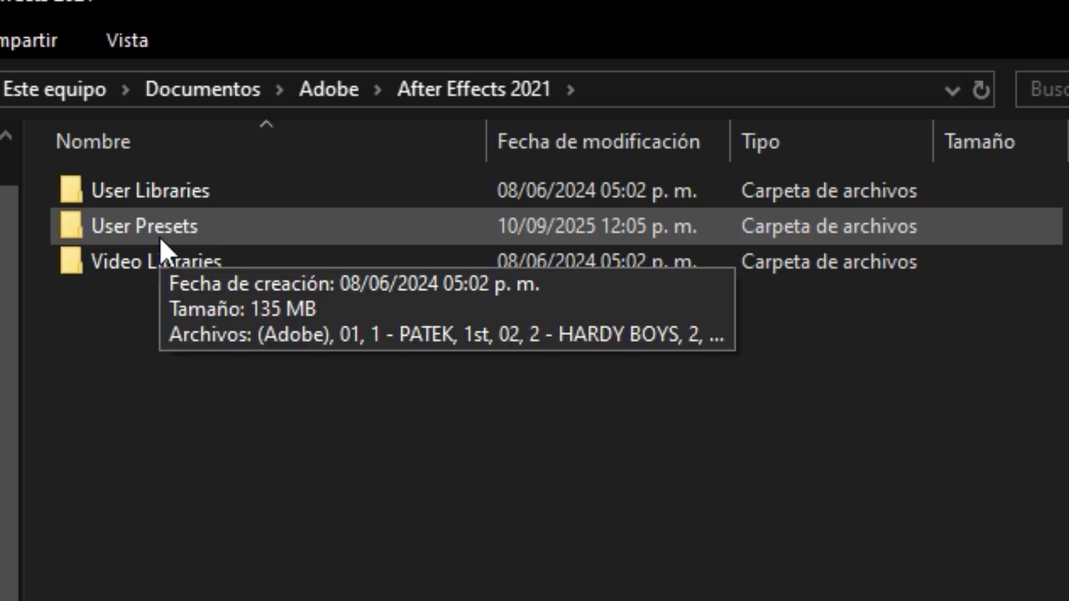
Copy preset file 1 from the EDITING > ok folder into the User Presets folder, and search the effects and presets for 1
key("alt+Tab")
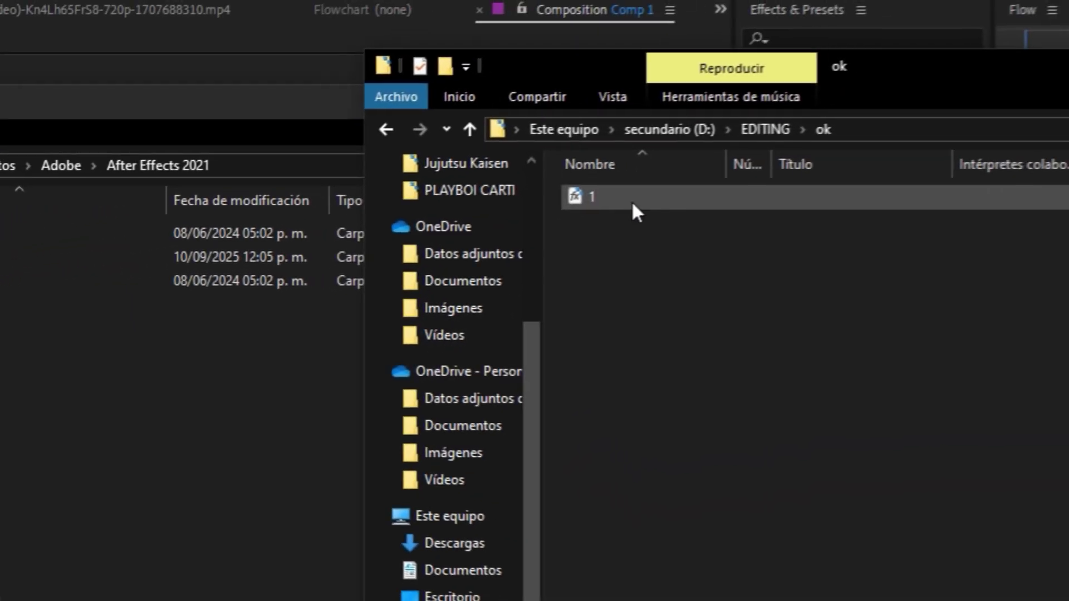
left_click_drag(592, 212, 422, 295)
left_click_drag(806, 327, 346, 265)
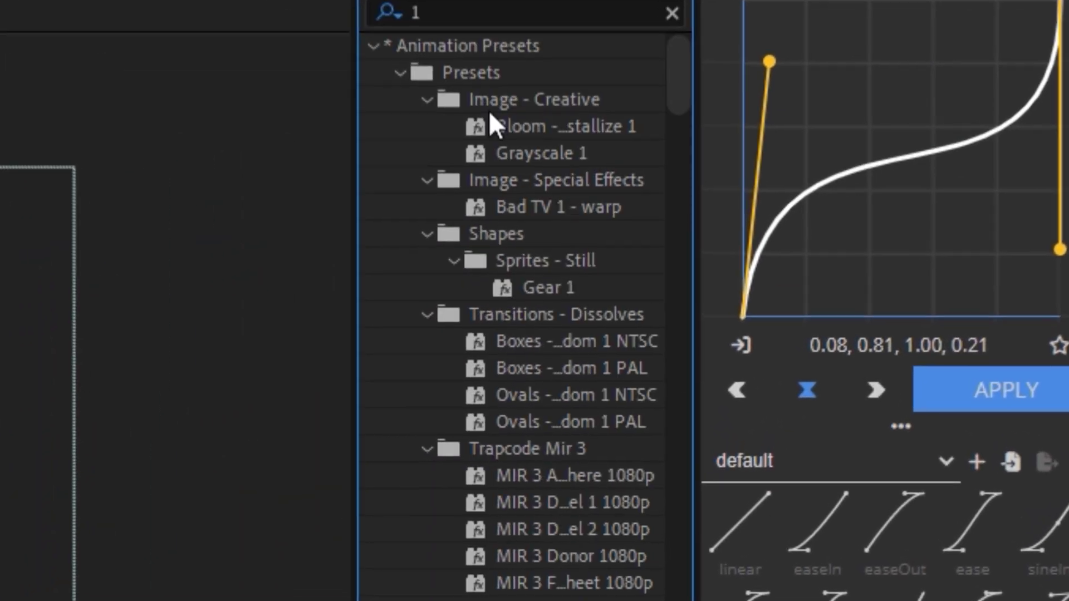
scroll(501, 121, "down", 15)
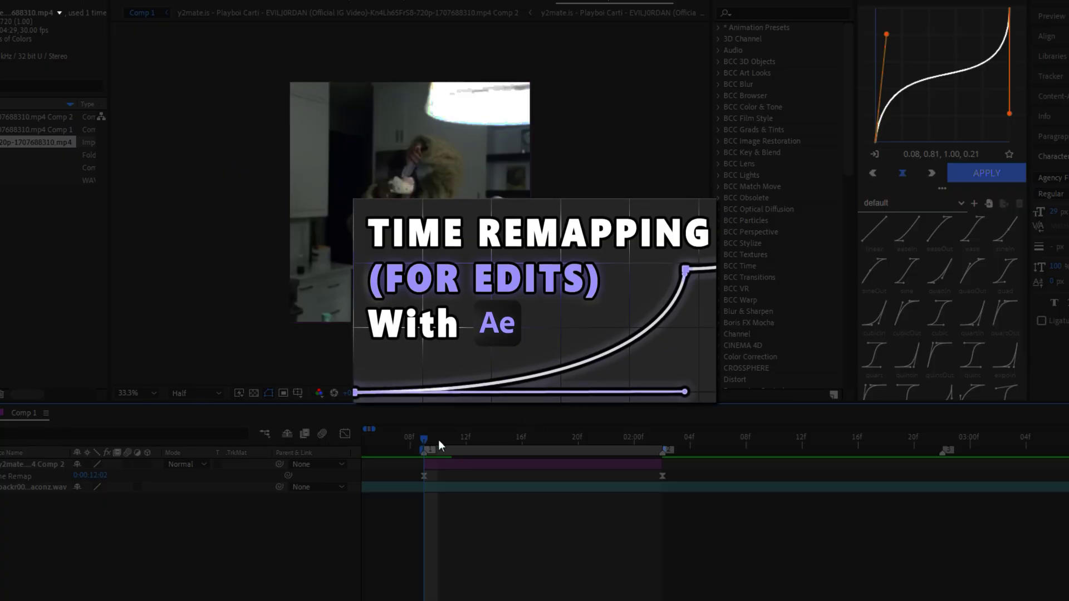
Show the Comp 2 layer's Time Remap graph and reshape its curve to start steeply at marker 1 and ease out towards marker 2
mouse_move(439, 440)
left_mouse_down()
mouse_move(620, 442)
mouse_move(448, 450)
left_mouse_up()
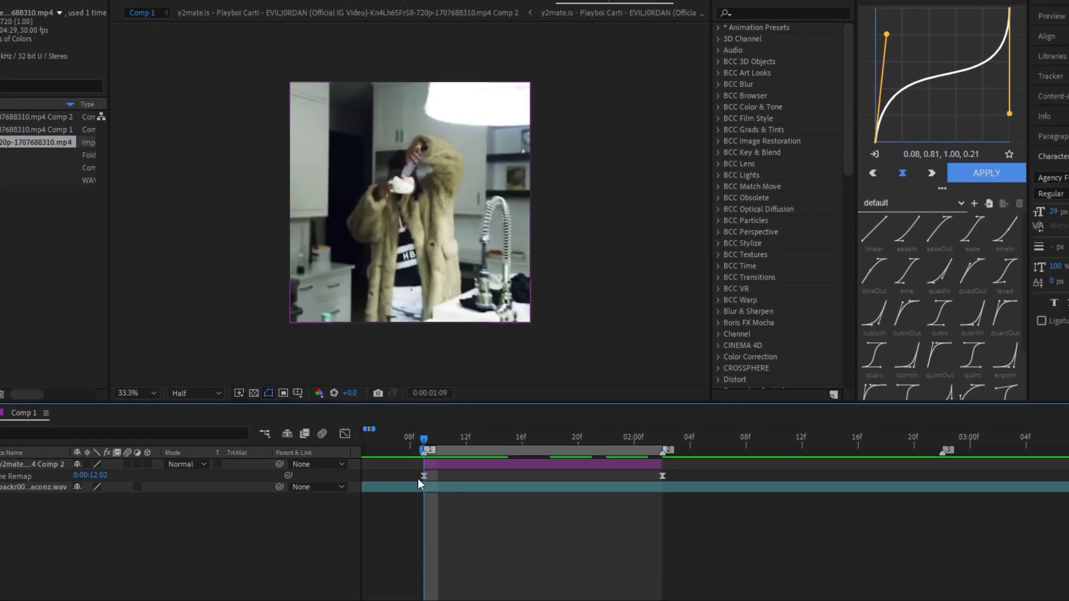
left_click(344, 433)
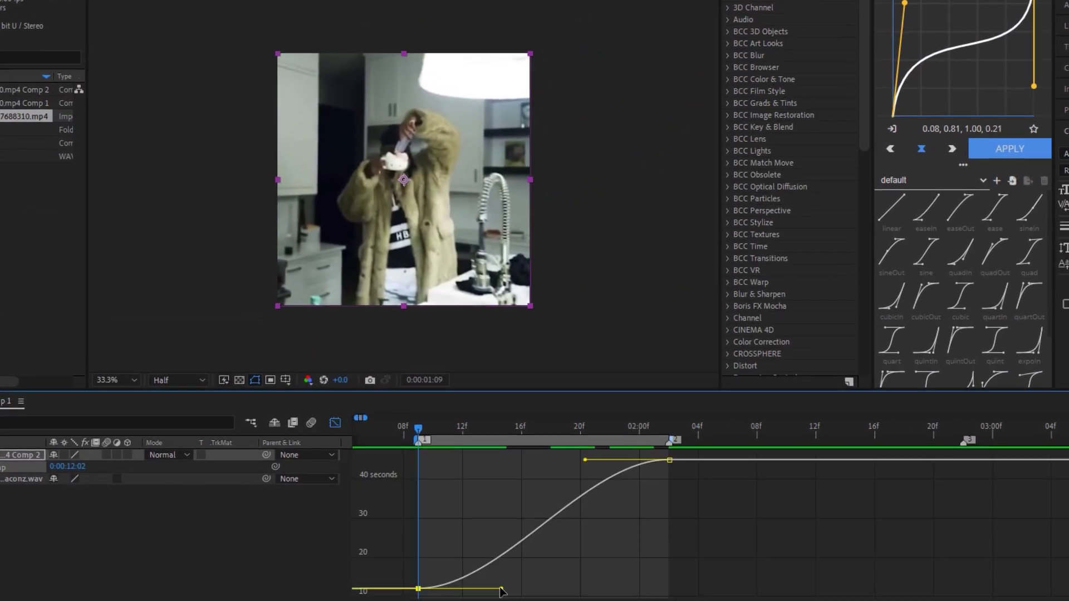
left_click_drag(500, 591, 428, 487)
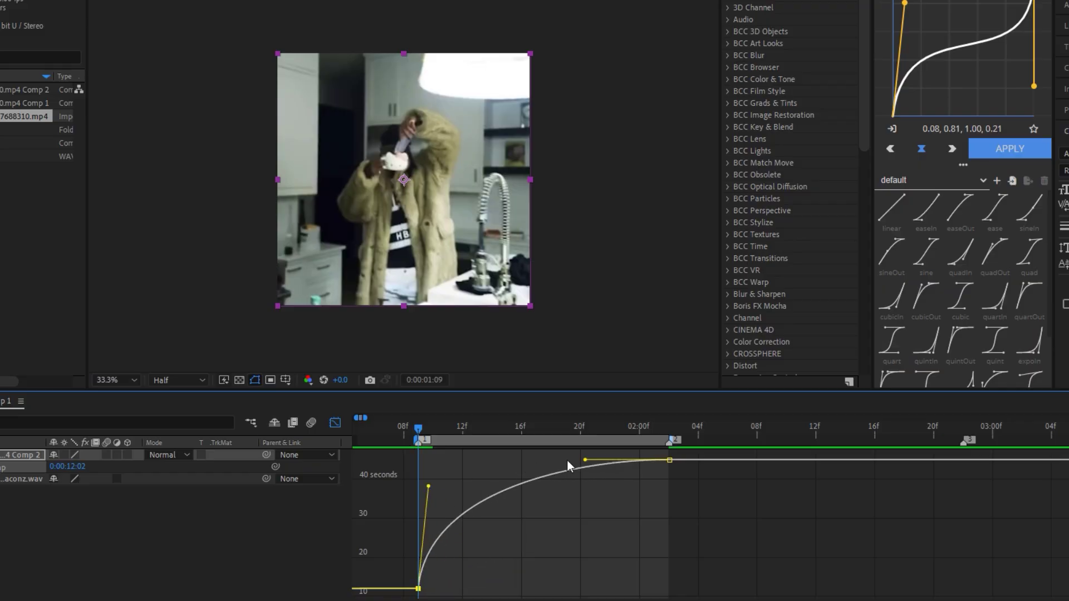
left_click_drag(588, 462, 652, 572)
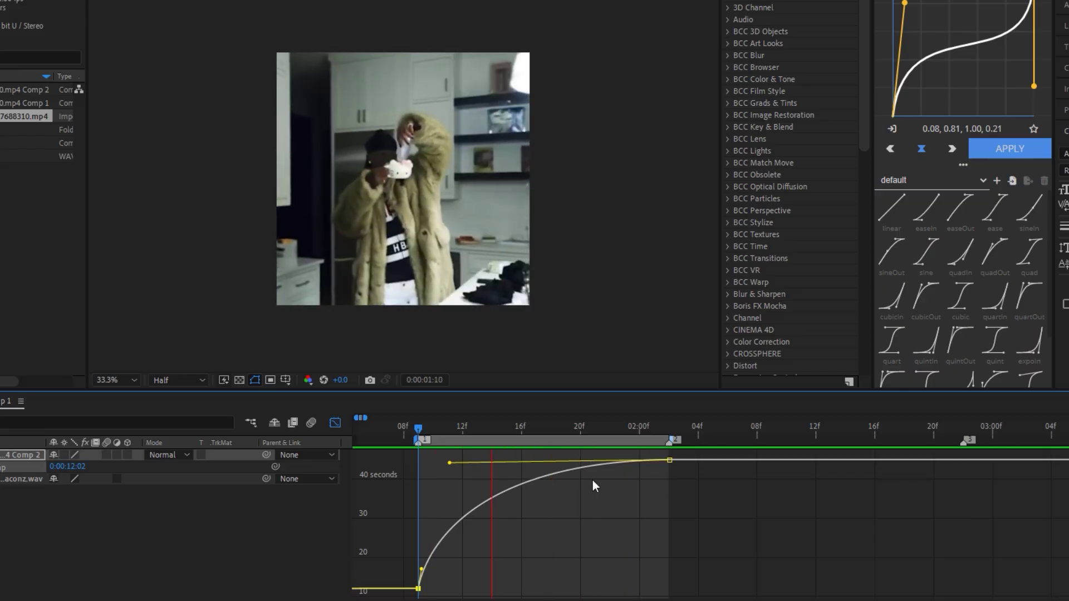
Preview the time-remapped clip between markers 1 and 2 and return the playhead to marker 1
key("space")
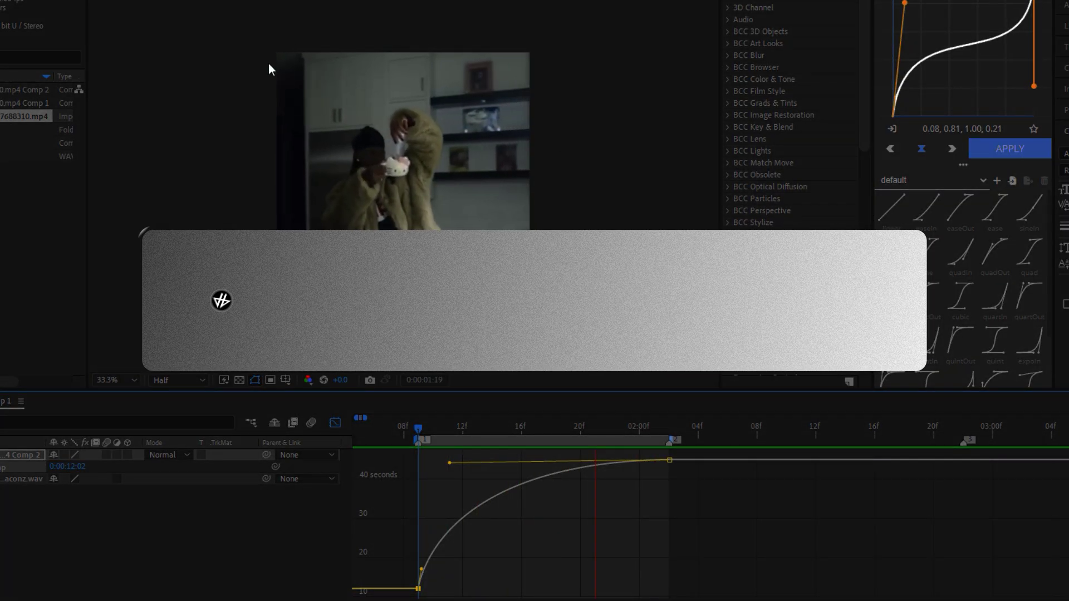
key("space")
left_click_drag(516, 439, 421, 430)
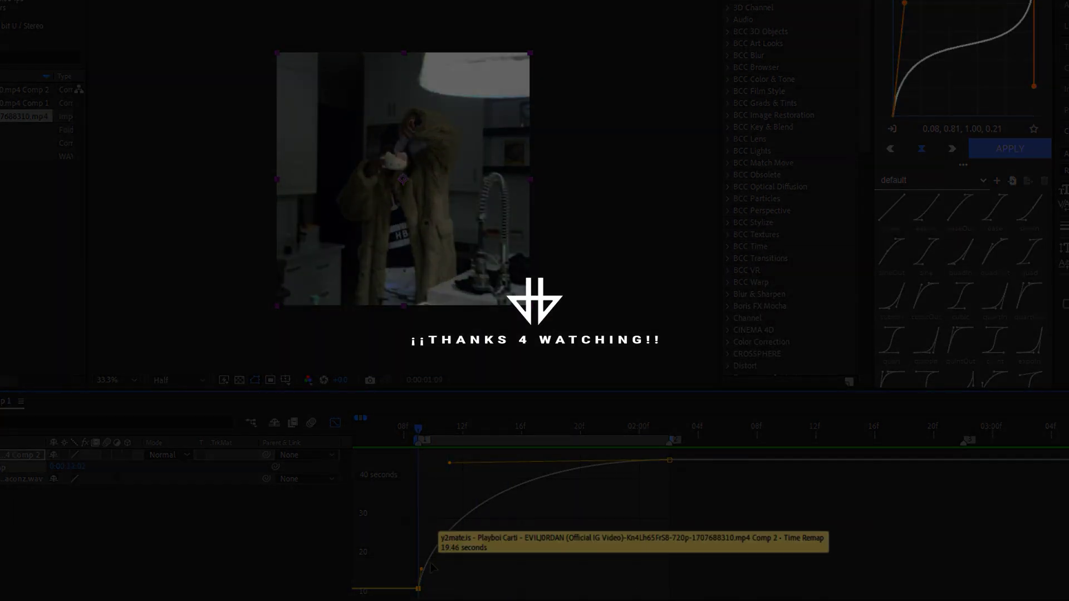